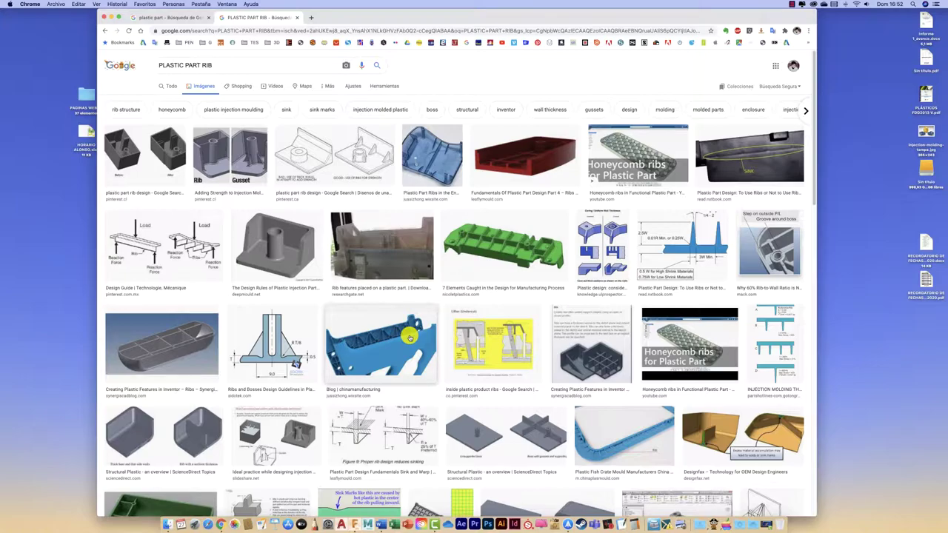
# Open the grey 'Creating Plastic Features in Inventor – Ribs' tray image in the preview panel
pyautogui.click(171, 343)
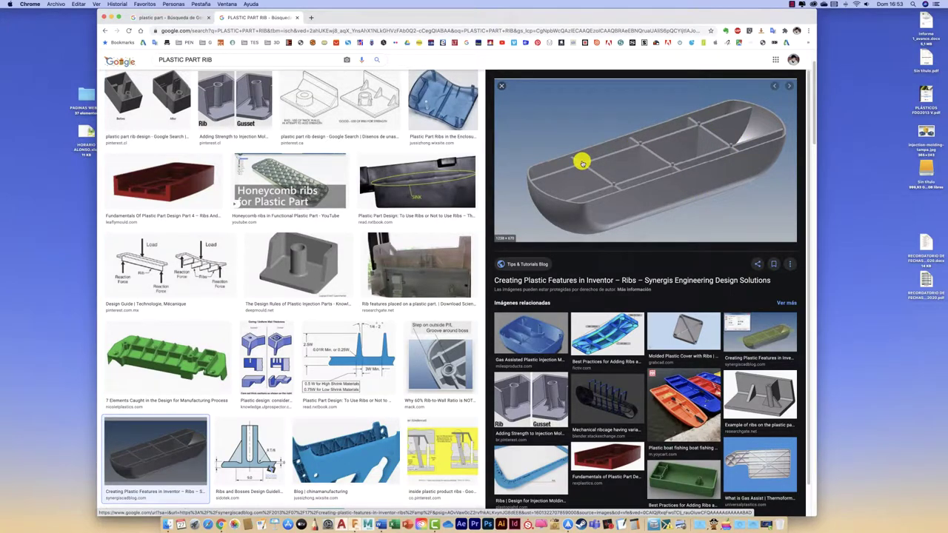
# Preview the 'Best Practices for Adding Ribs' reference image
pyautogui.click(596, 346)
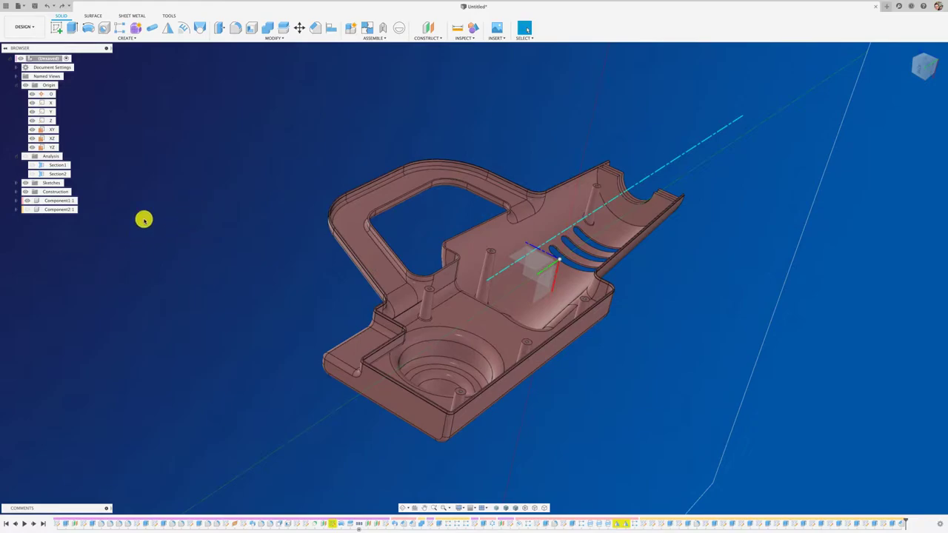
# Start a sketch on the housing's flat face and view it straight-on in plan
pyautogui.click(26, 210)
pyautogui.click(26, 210)
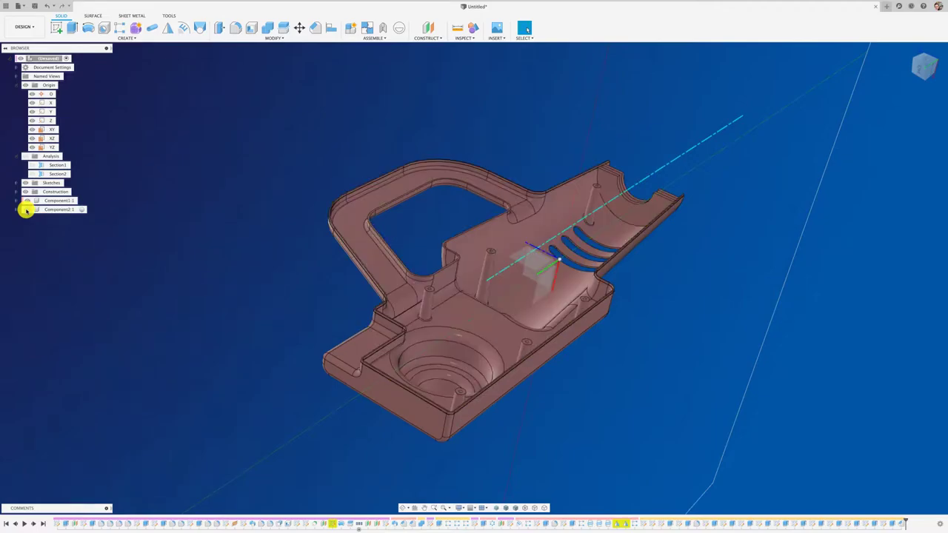
pyautogui.click(63, 31)
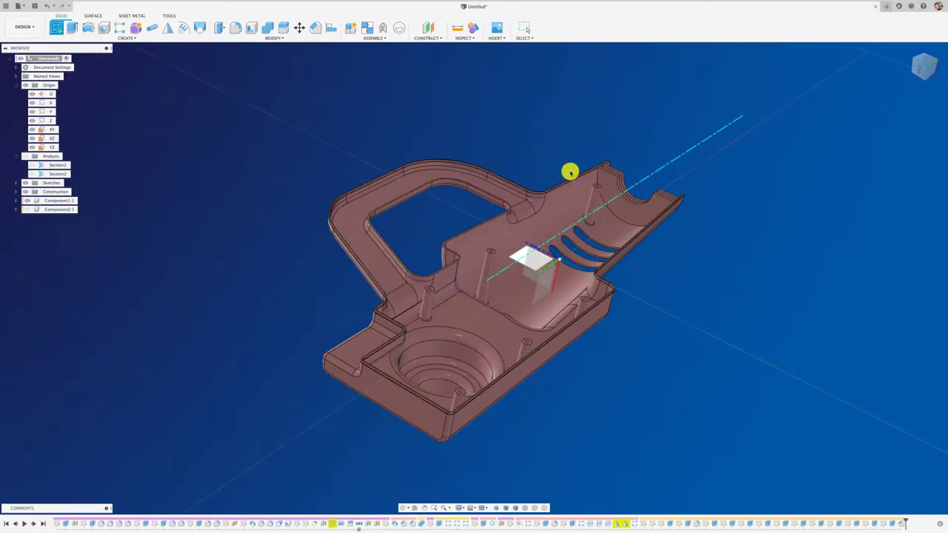
pyautogui.scroll(3, 569, 172)
pyautogui.scroll(3, 569, 172)
pyautogui.scroll(2, 569, 172)
pyautogui.scroll(2, 568, 172)
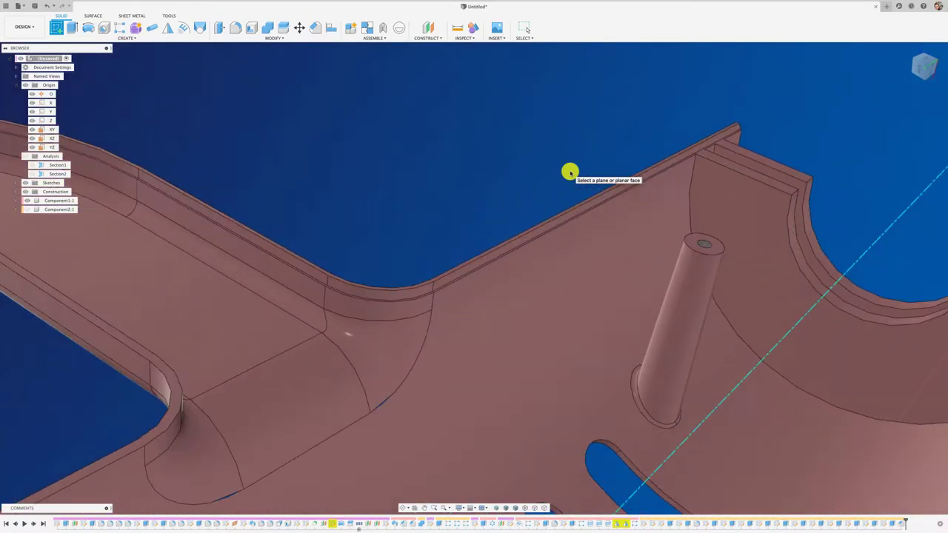
pyautogui.scroll(2, 569, 172)
pyautogui.scroll(2, 569, 172)
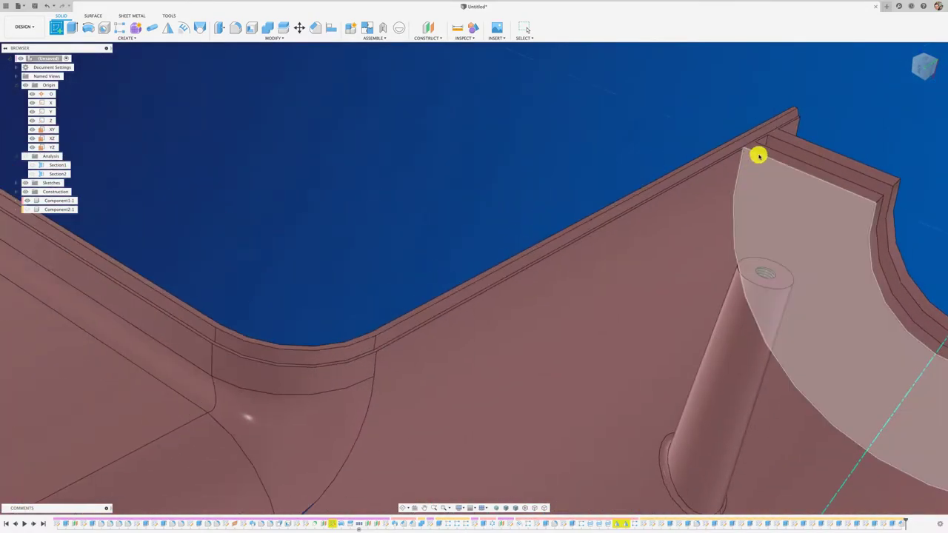
pyautogui.click(726, 158)
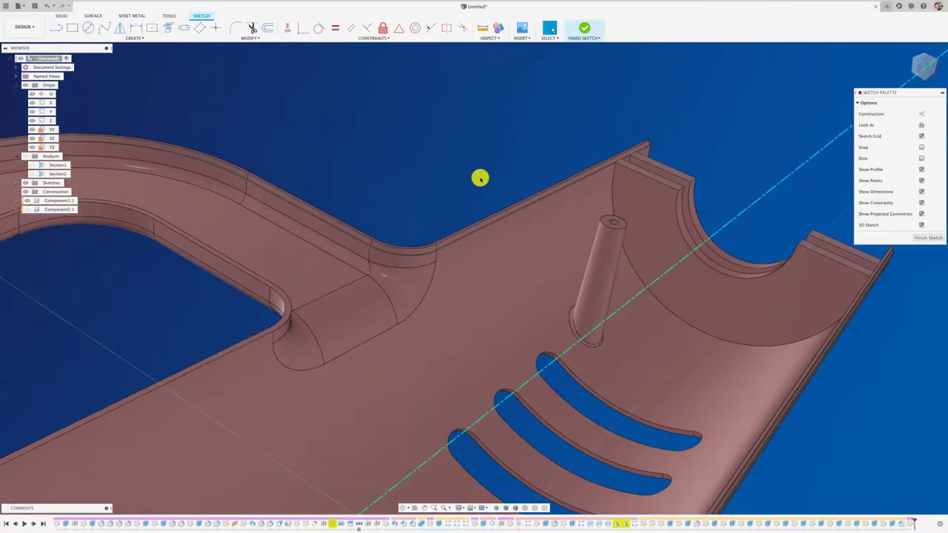
pyautogui.scroll(-3, 479, 178)
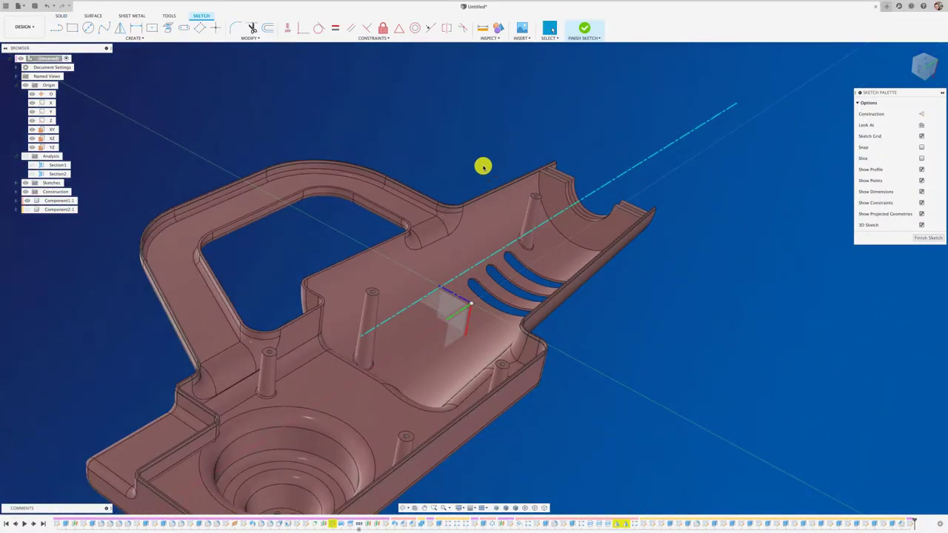
pyautogui.click(925, 64)
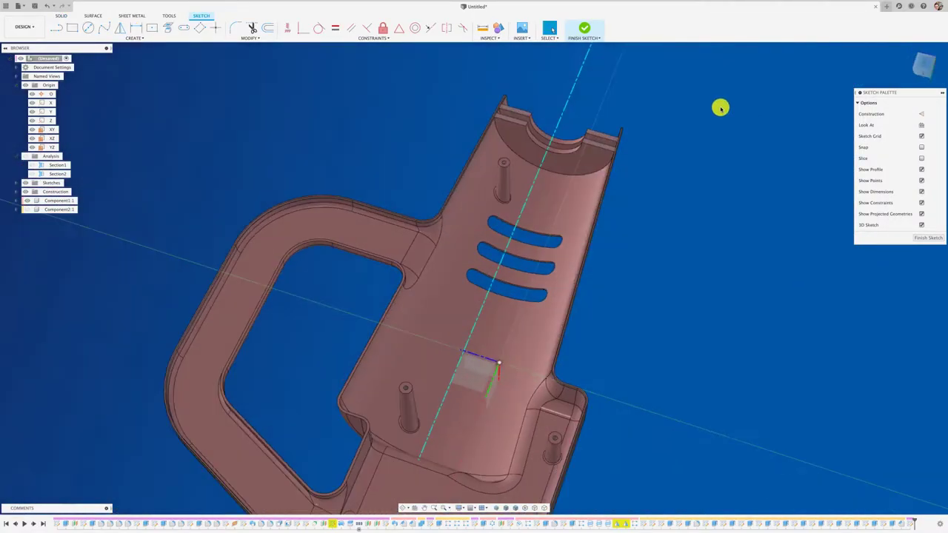
pyautogui.click(55, 28)
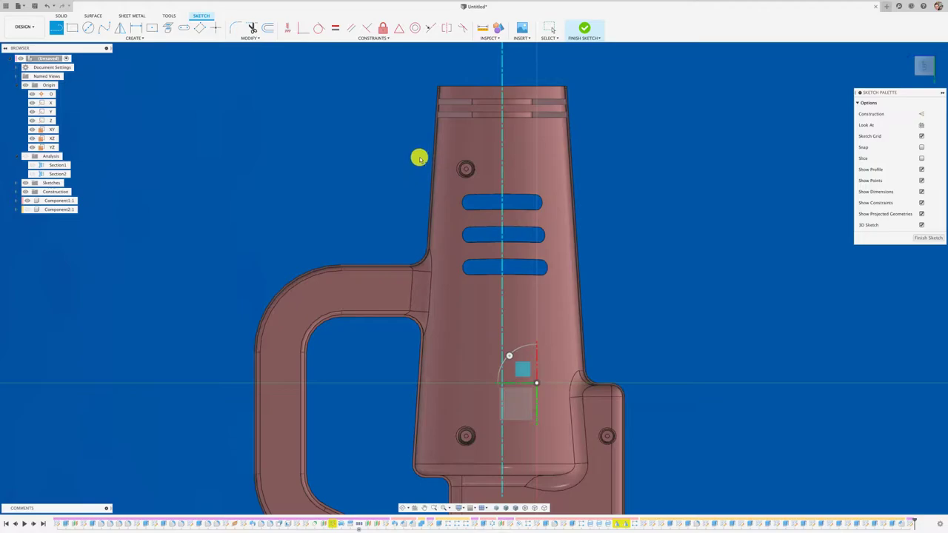
# Draw two short horizontal lines and one long vertical line down to the lower boss, then finish the sketch
pyautogui.click(419, 151)
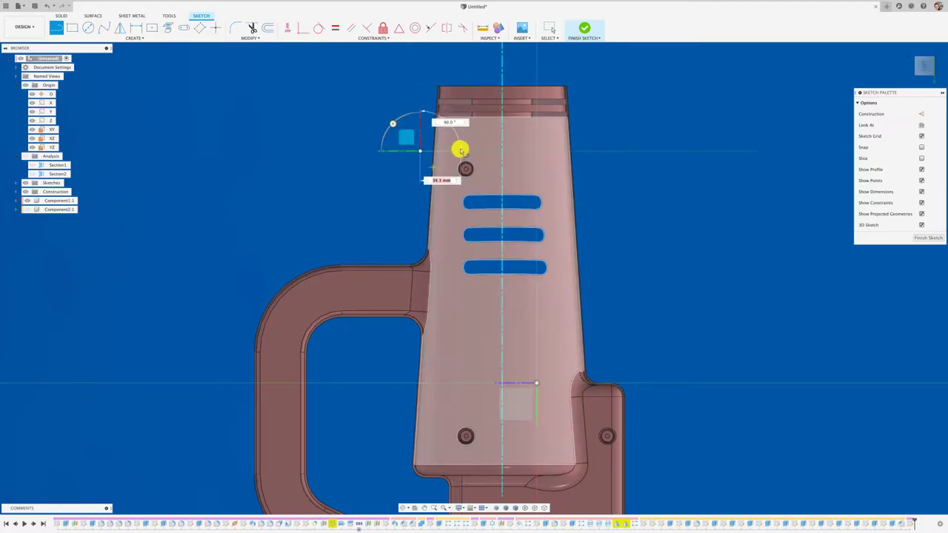
pyautogui.click(460, 151)
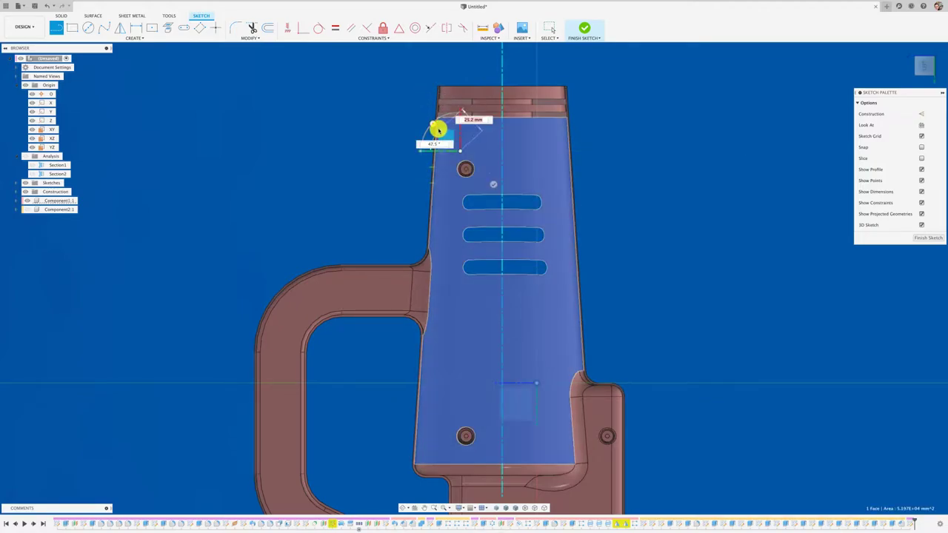
pyautogui.press('Escape')
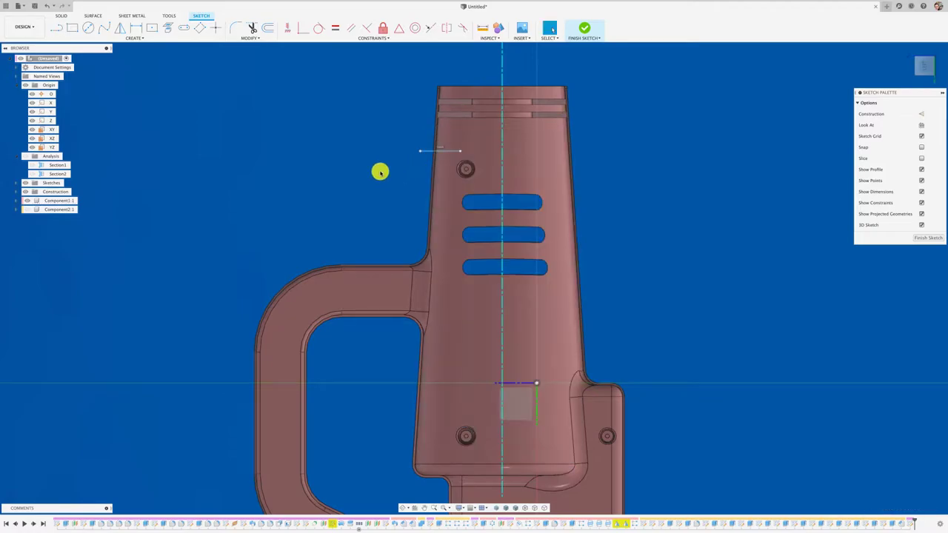
pyautogui.click(54, 28)
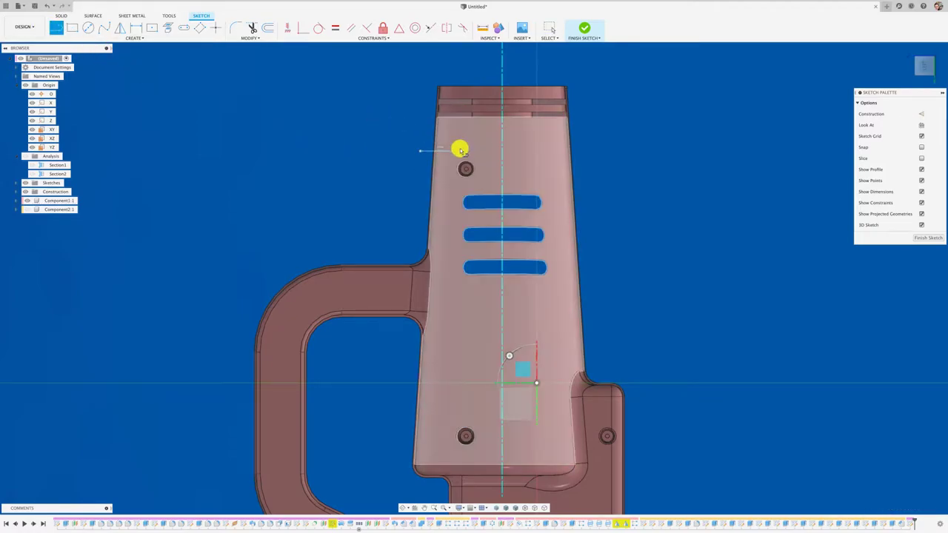
pyautogui.click(459, 219)
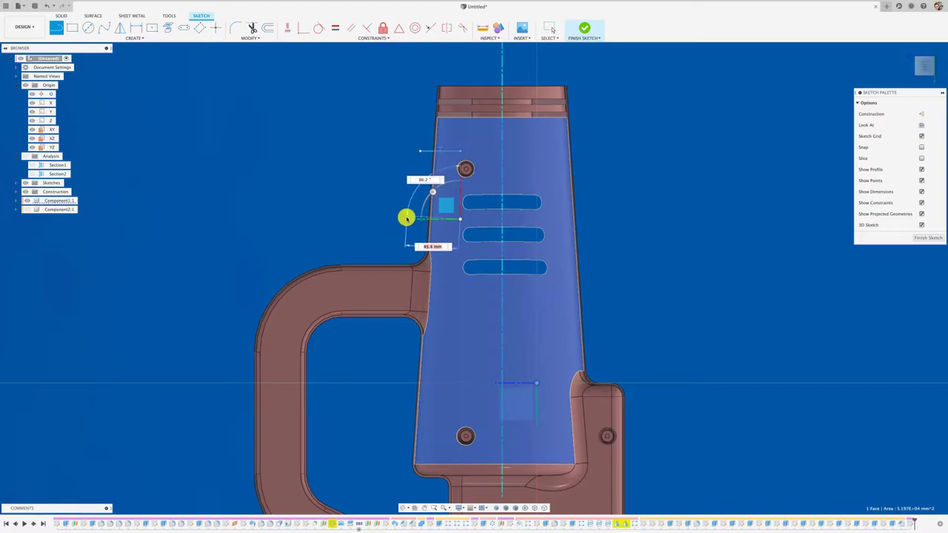
pyautogui.click(387, 222)
pyautogui.press('Escape')
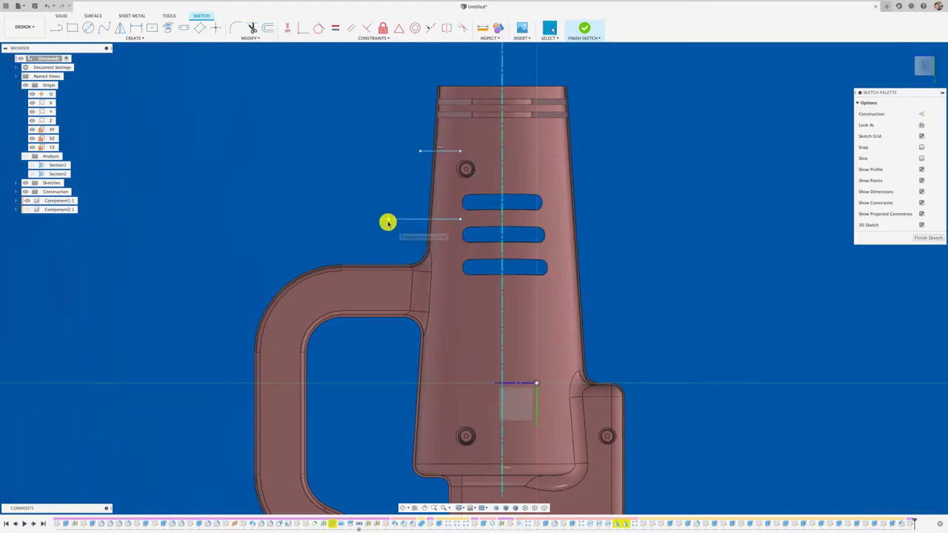
pyautogui.click(57, 29)
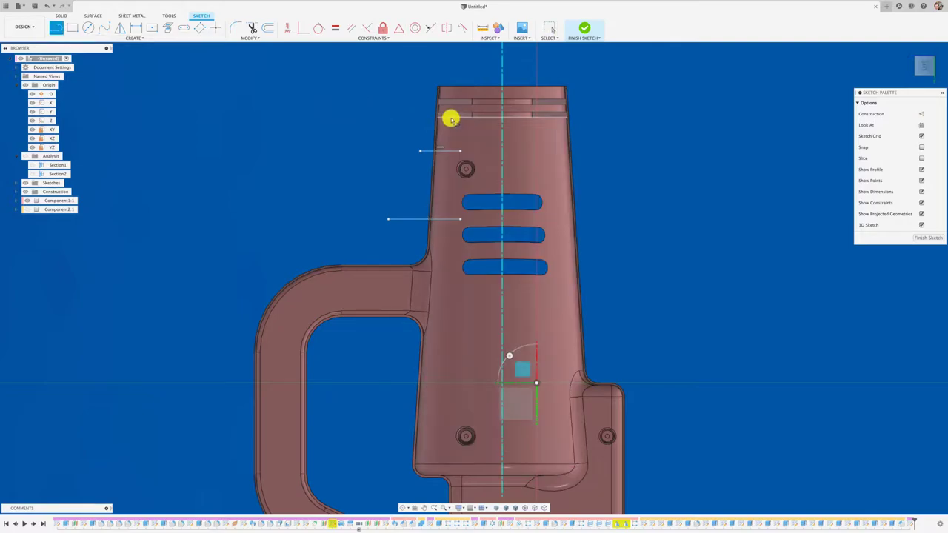
pyautogui.click(451, 118)
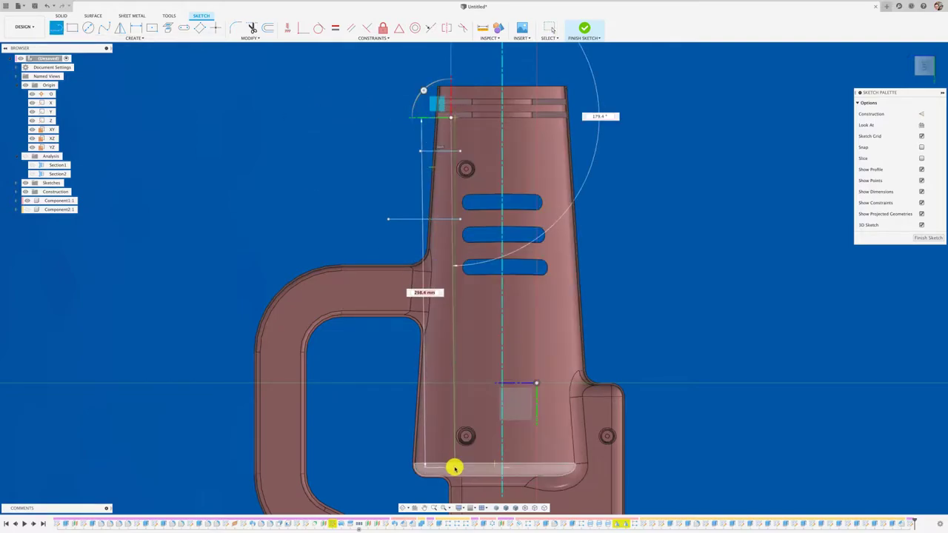
pyautogui.click(451, 416)
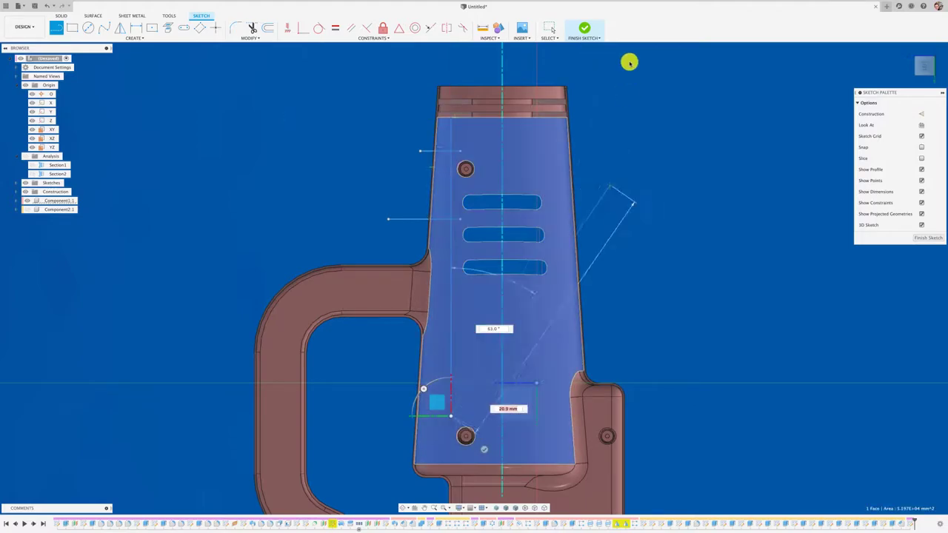
pyautogui.click(581, 29)
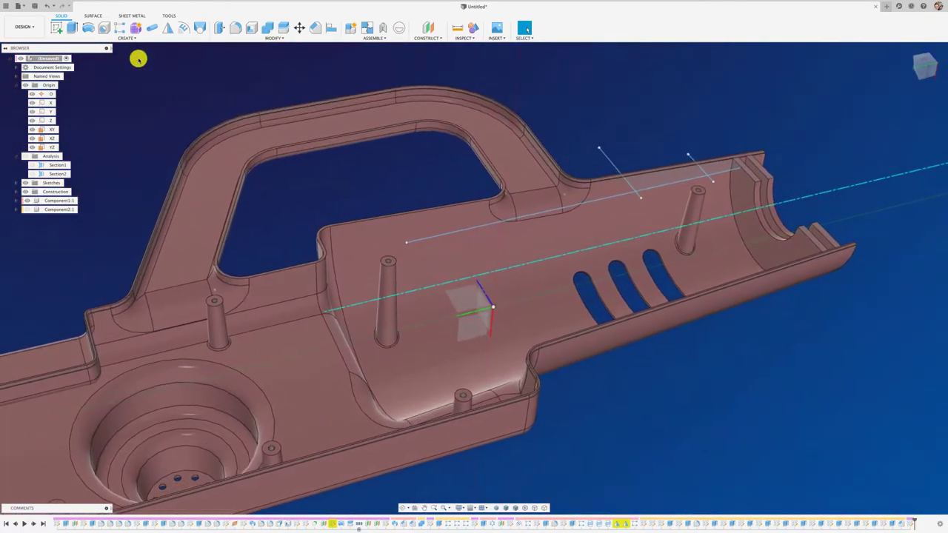
# Build Web ribs from the three handle lines with 2 mm symmetric thickness and To Next depth
pyautogui.click(130, 38)
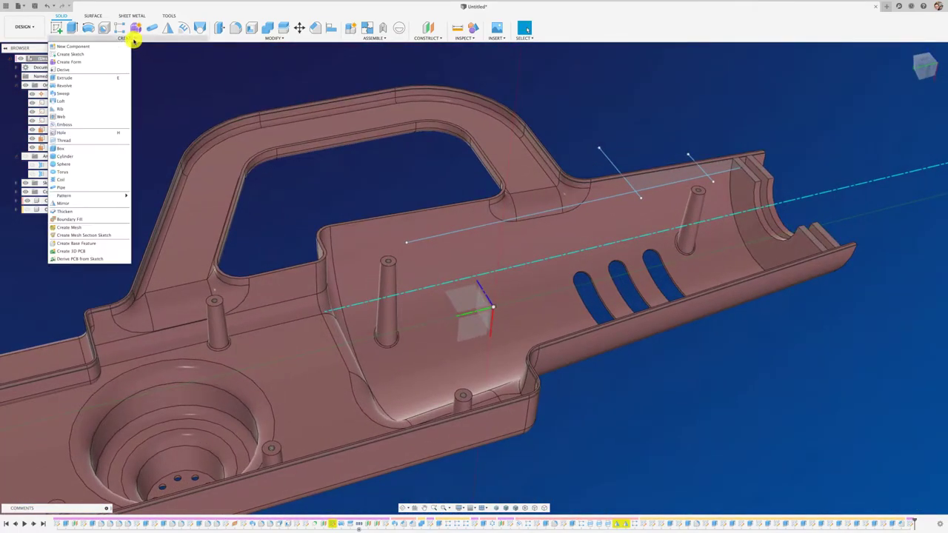
pyautogui.click(82, 118)
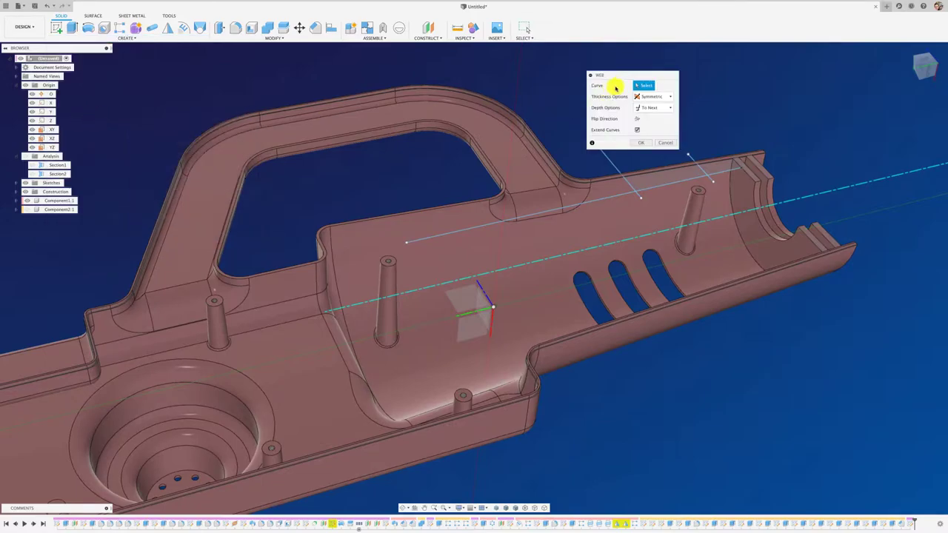
pyautogui.click(612, 159)
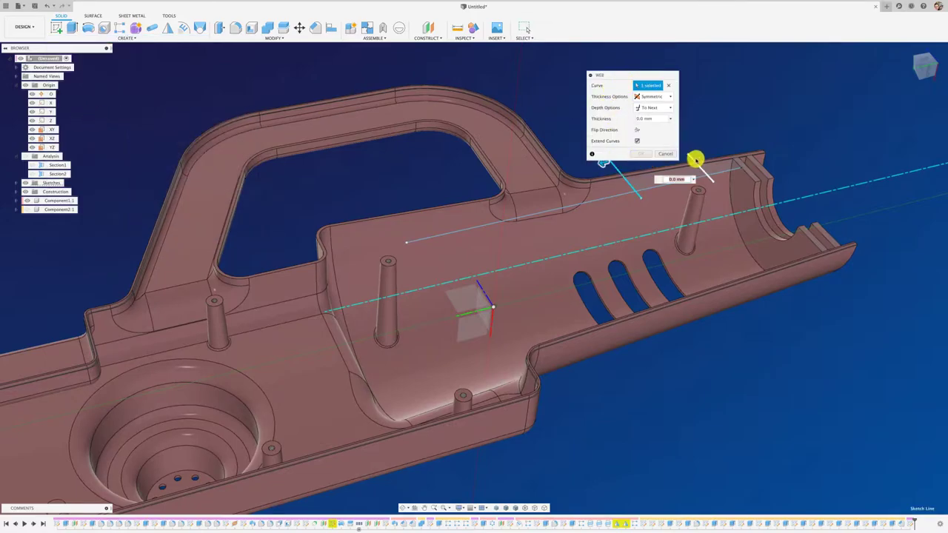
pyautogui.click(669, 186)
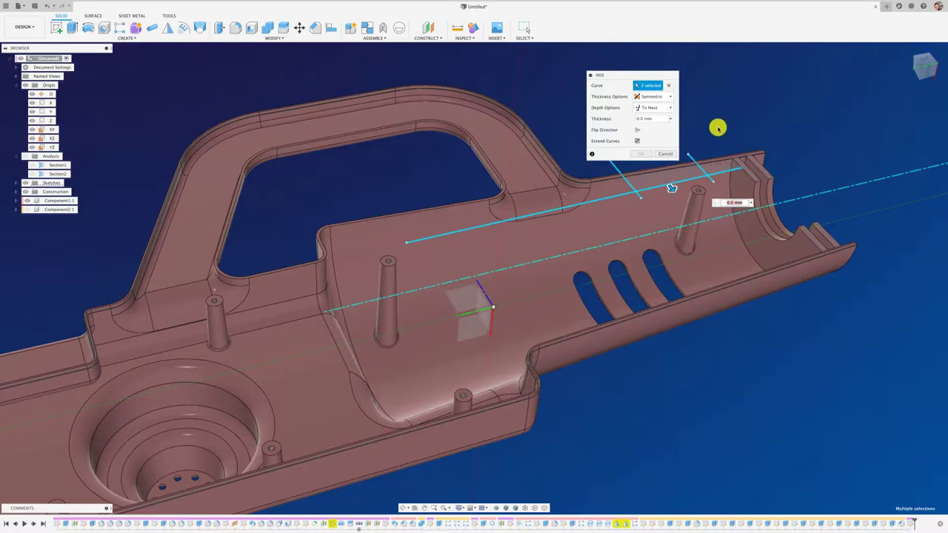
pyautogui.moveTo(717, 128); pyautogui.dragTo(713, 176, button='middle')
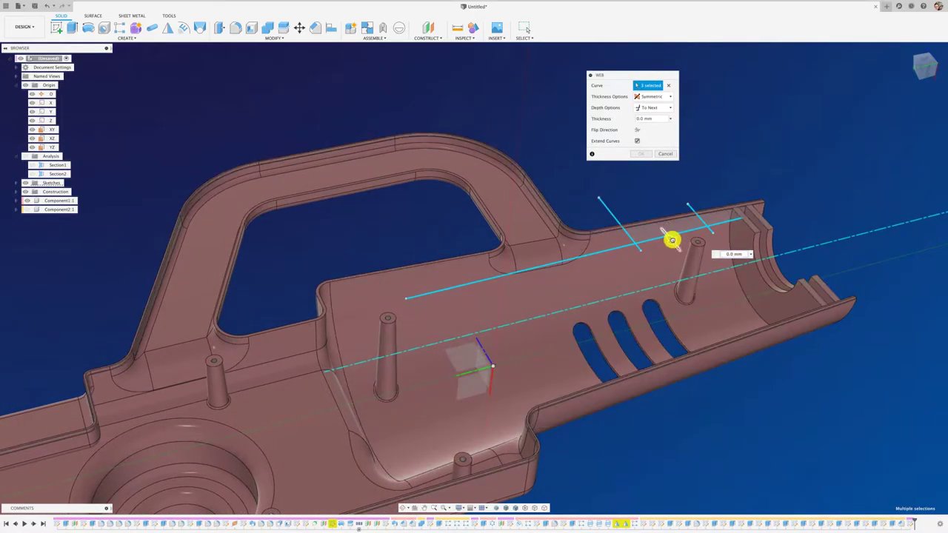
pyautogui.moveTo(671, 239); pyautogui.dragTo(675, 242)
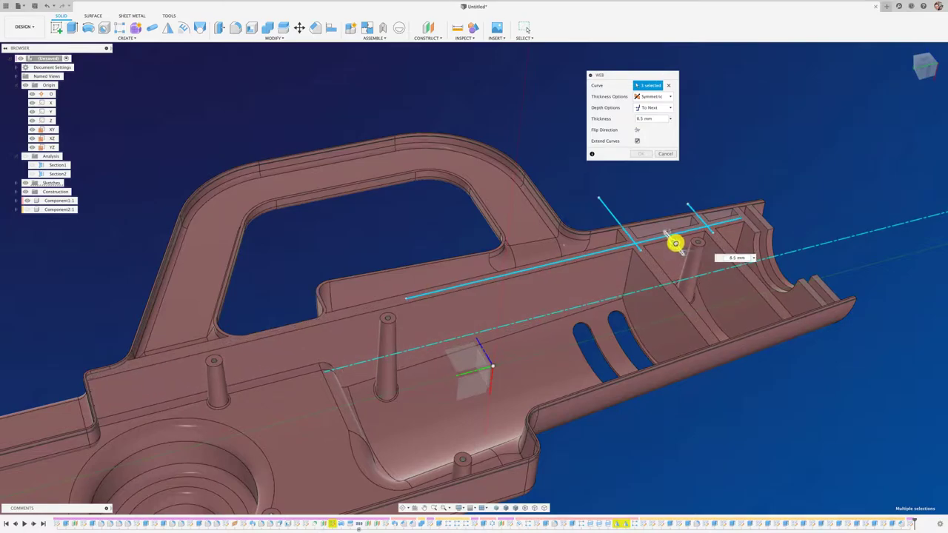
pyautogui.moveTo(674, 242); pyautogui.dragTo(671, 239)
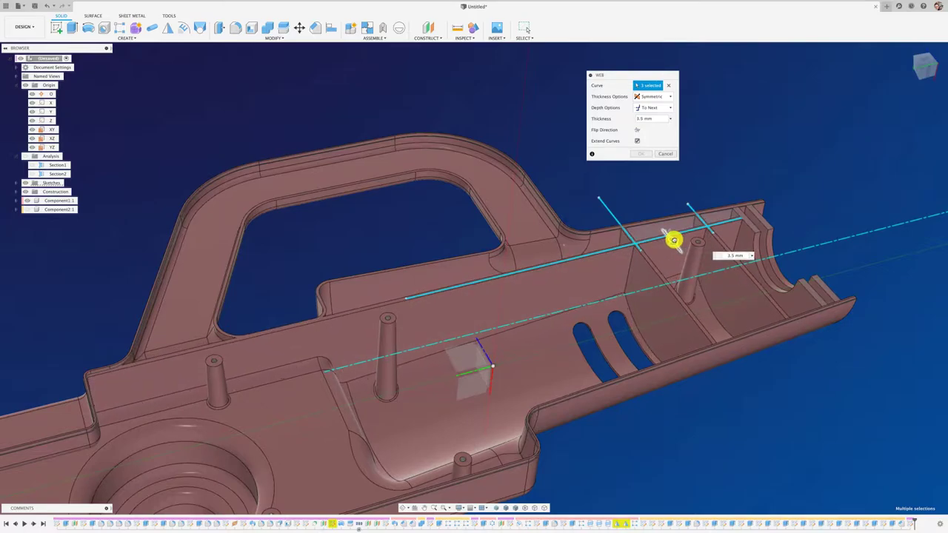
pyautogui.click(655, 118)
pyautogui.write('2')
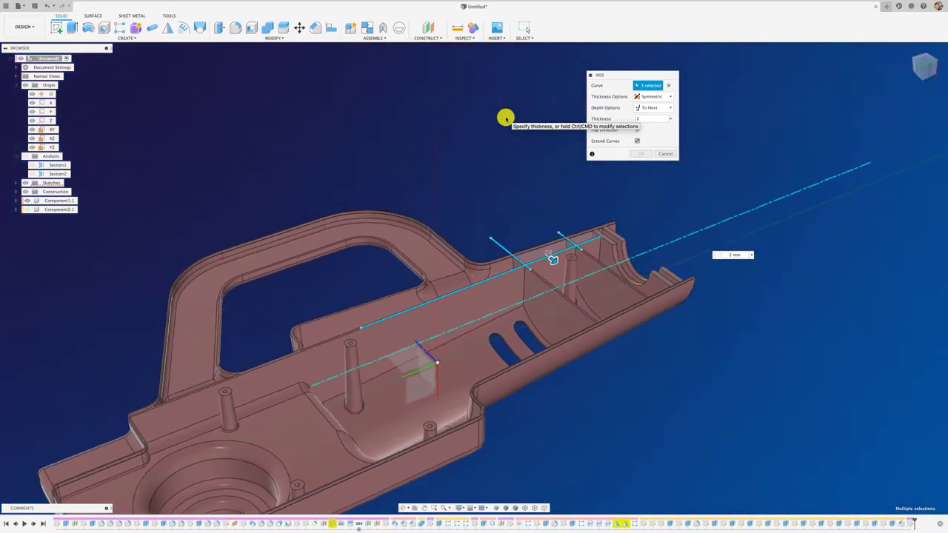
pyautogui.click(659, 96)
pyautogui.click(688, 121)
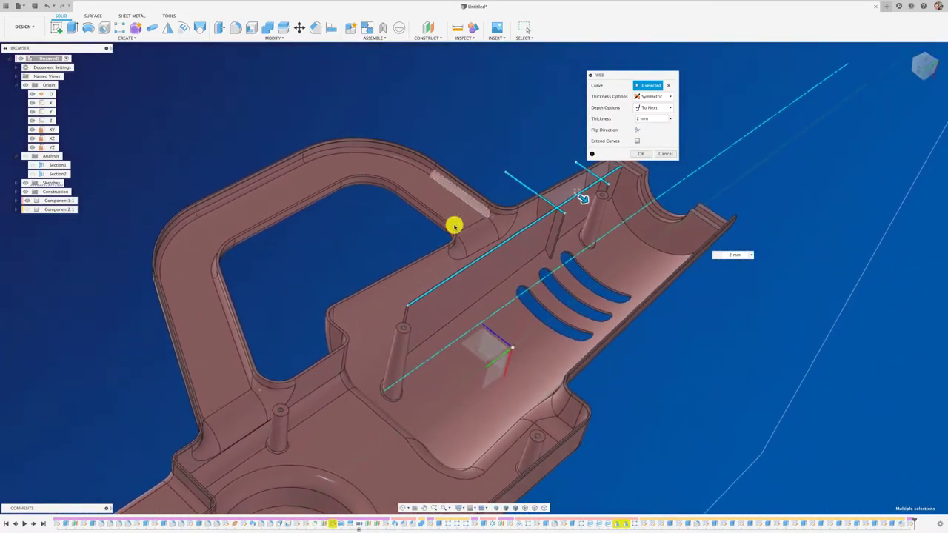
pyautogui.click(662, 154)
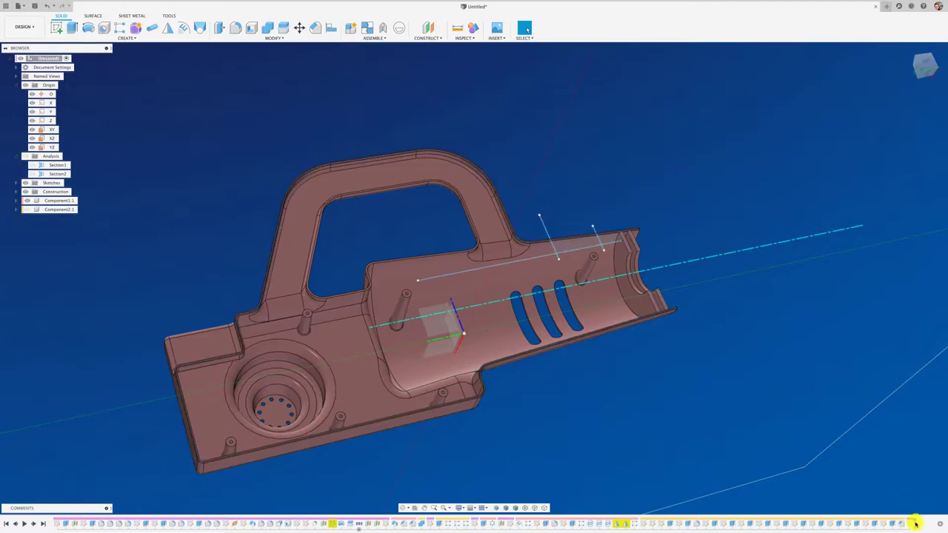
# Reopen the last sketch and draw a curved segment at its top end above the body
pyautogui.rightClick(908, 525)
pyautogui.click(909, 526)
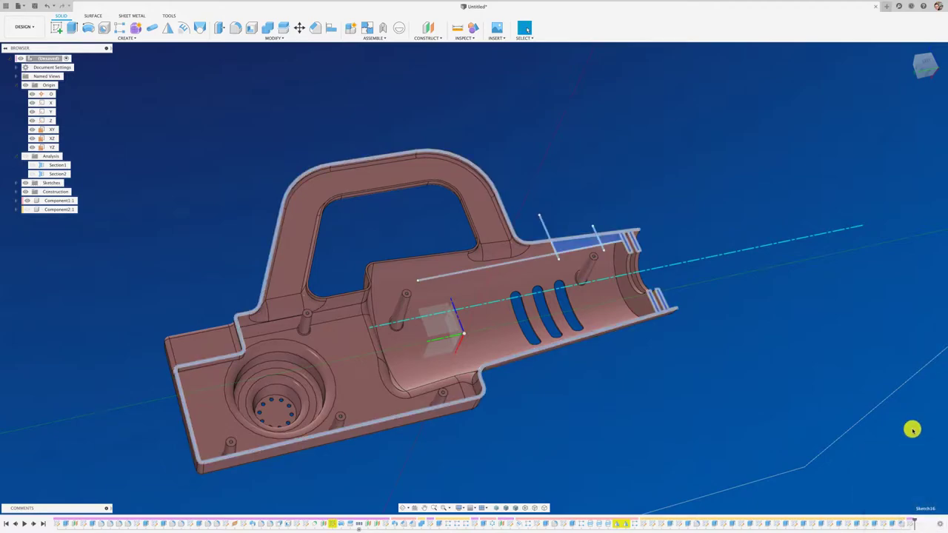
pyautogui.rightClick(908, 525)
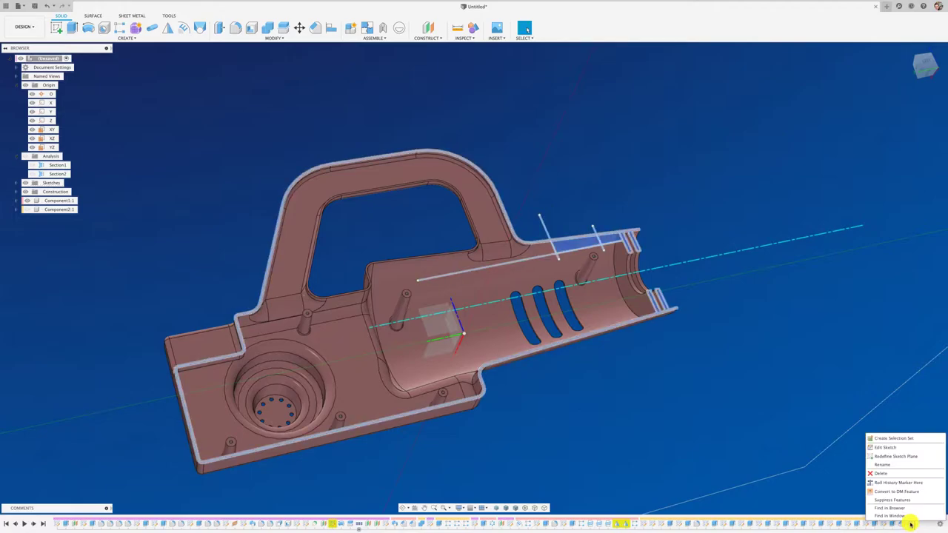
pyautogui.click(884, 448)
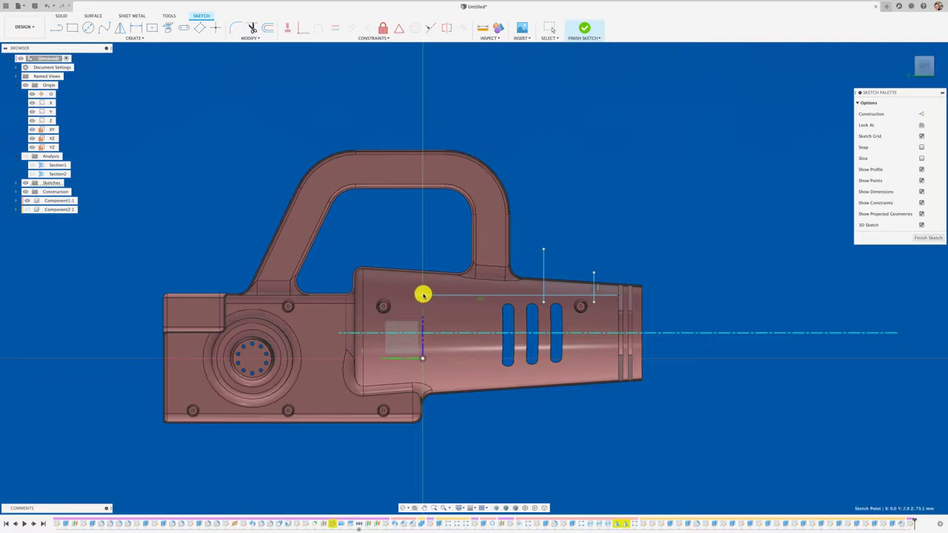
pyautogui.click(57, 28)
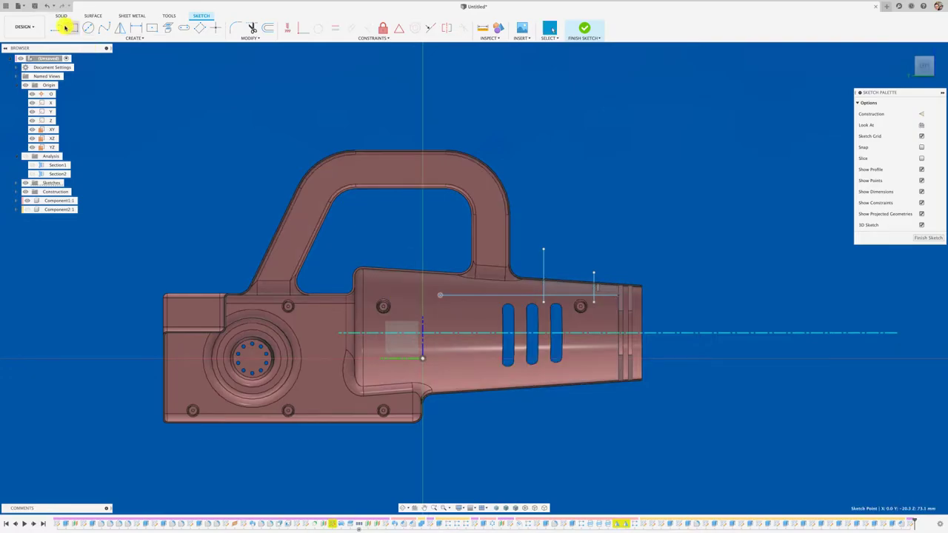
pyautogui.click(439, 294)
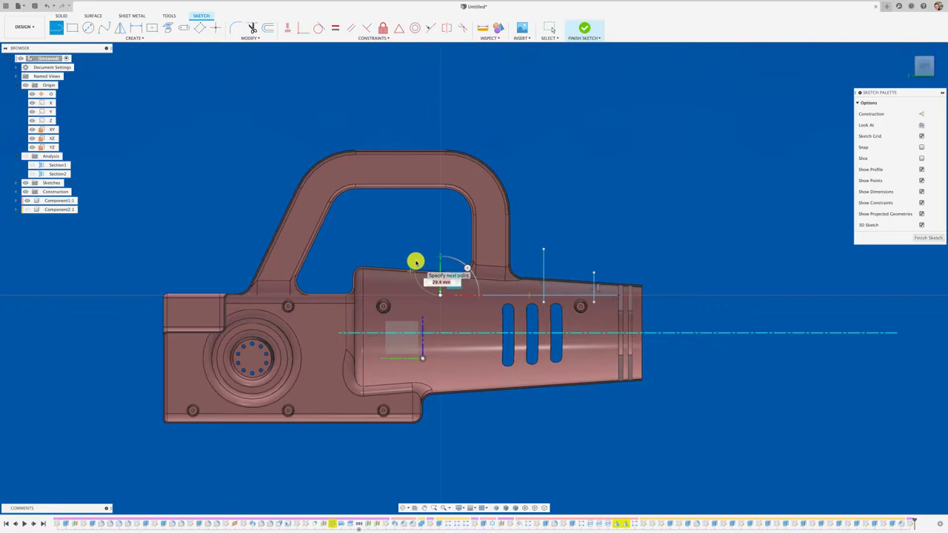
pyautogui.click(413, 265)
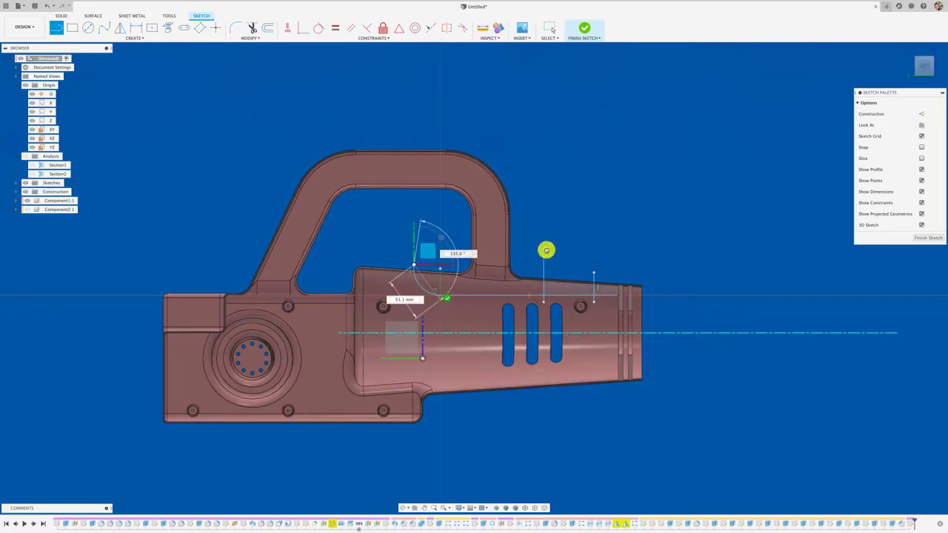
pyautogui.press('Escape')
# Add two vertical lines crossing the body, one between the slots and one near the nozzle end
pyautogui.moveTo(595, 210); pyautogui.dragTo(615, 184, button='middle')
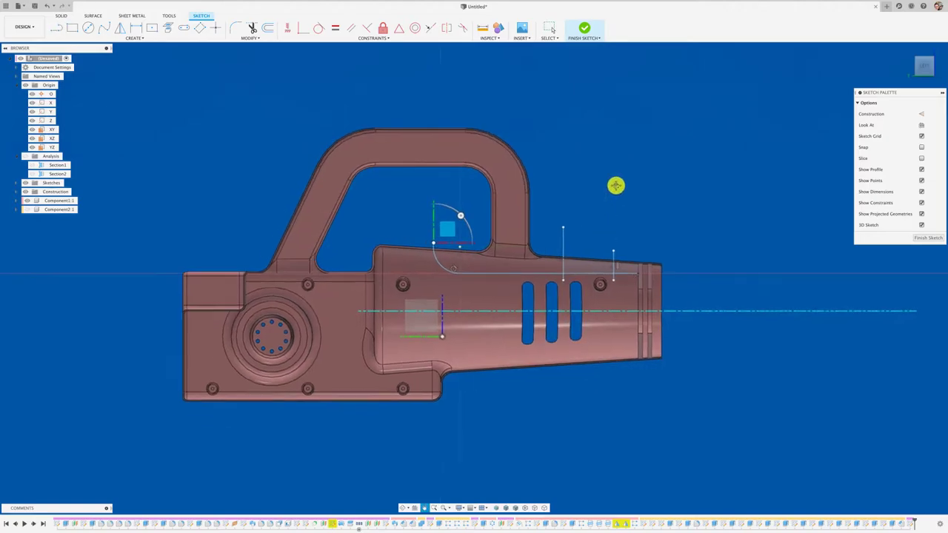
pyautogui.click(568, 337)
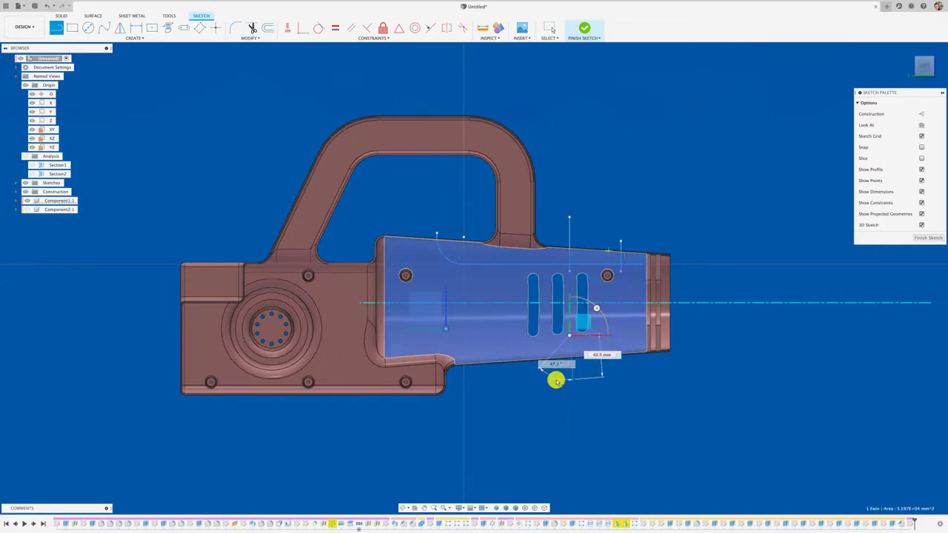
pyautogui.moveTo(557, 382); pyautogui.dragTo(573, 378)
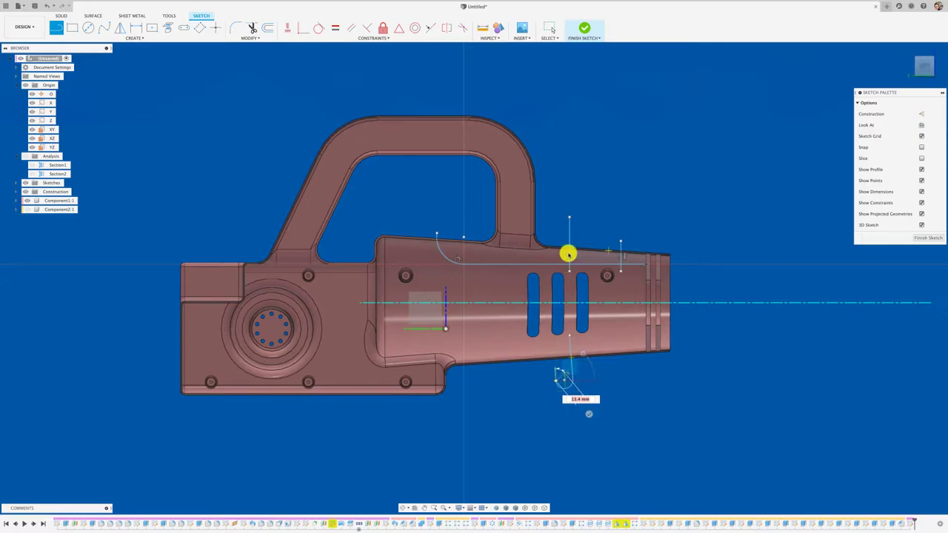
pyautogui.press('Escape')
pyautogui.scroll(2, 570, 233)
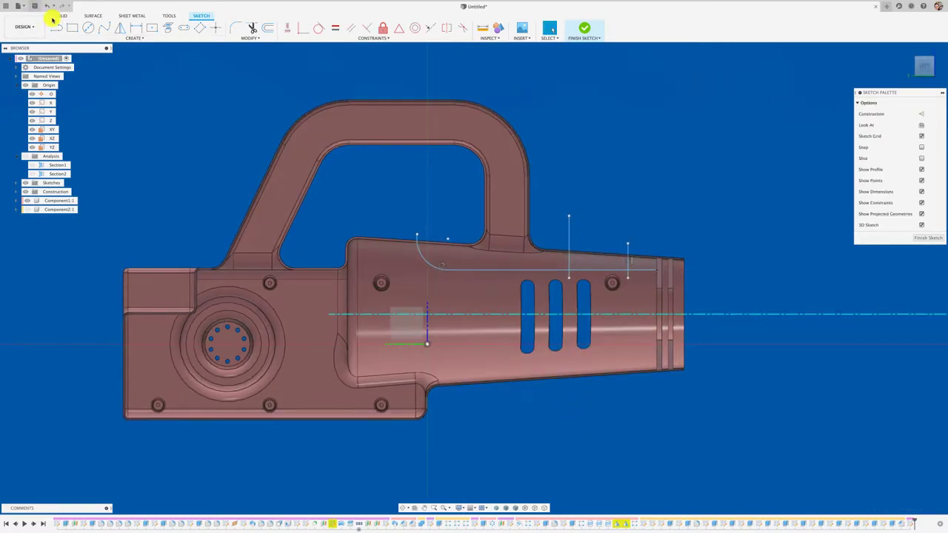
pyautogui.press('l')
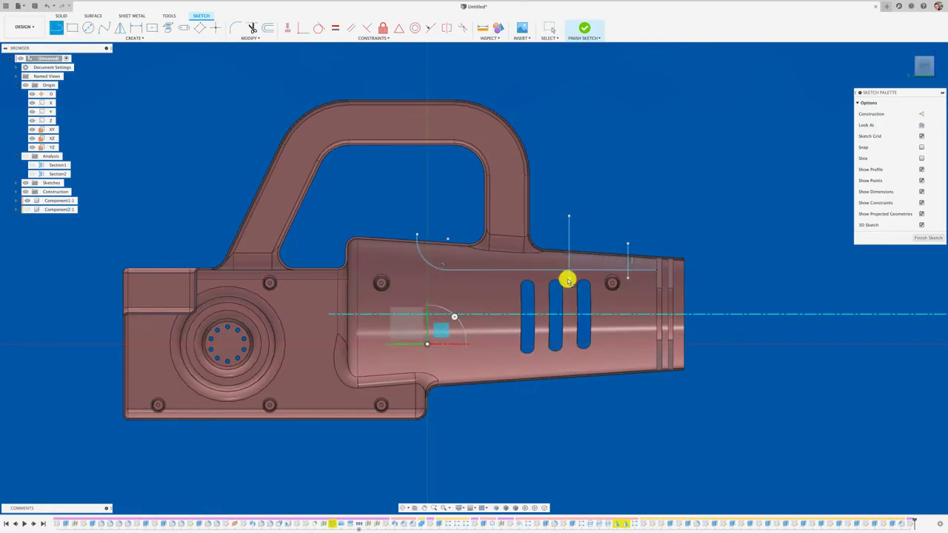
pyautogui.click(568, 279)
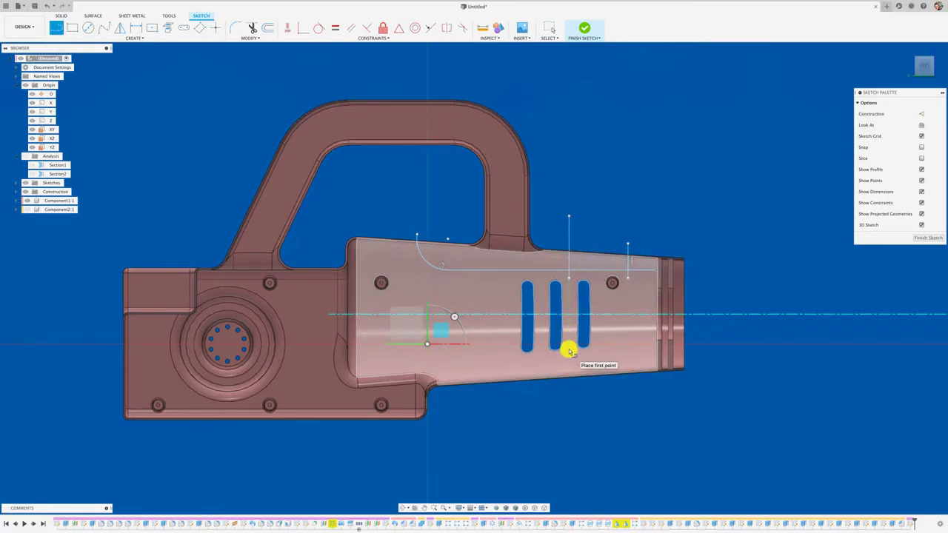
pyautogui.click(569, 345)
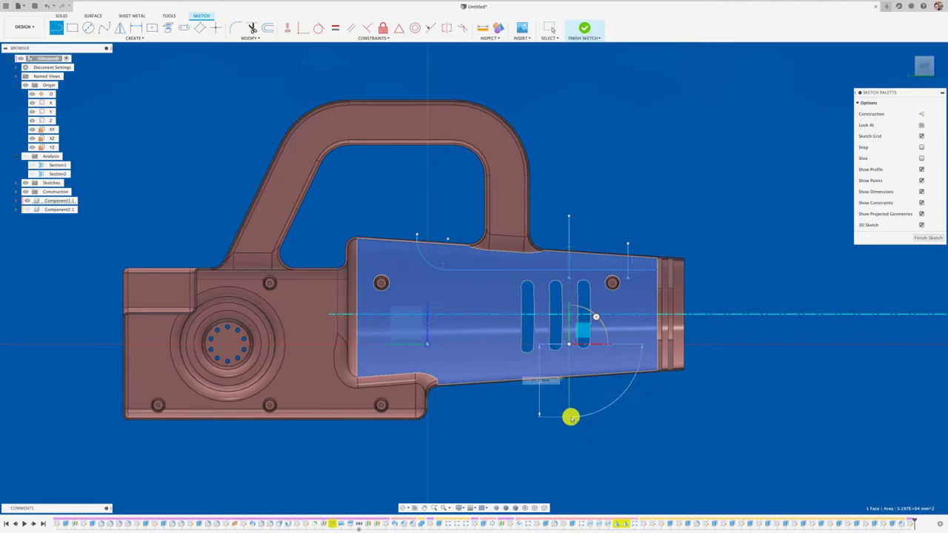
pyautogui.click(570, 417)
pyautogui.press('Escape')
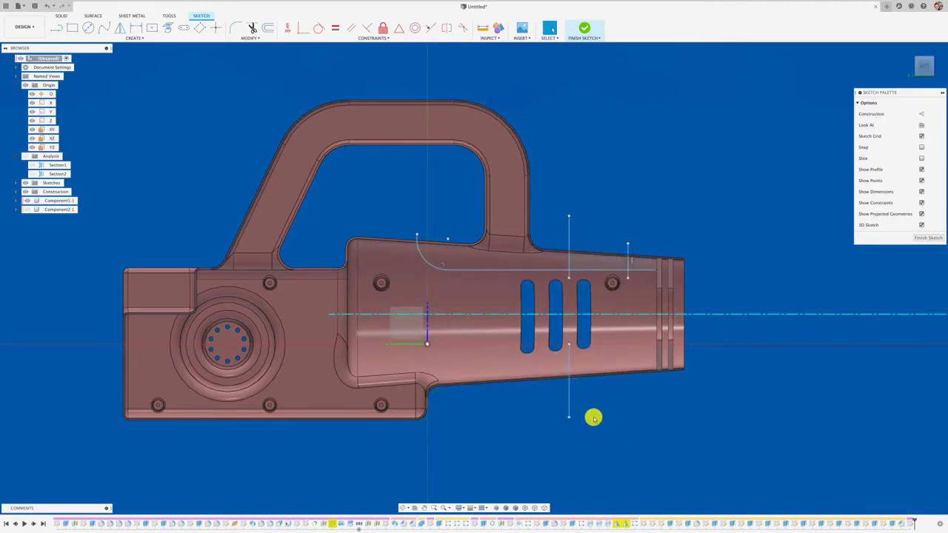
pyautogui.press('l')
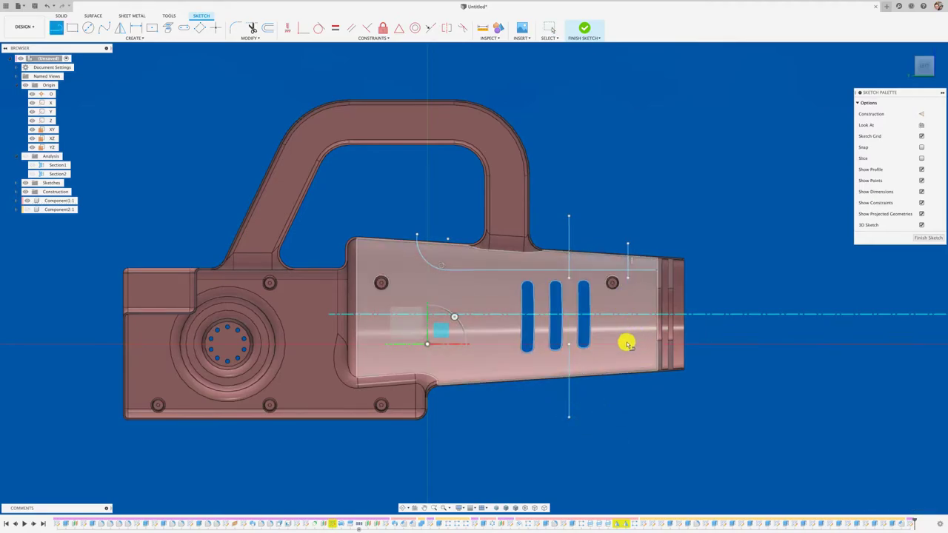
pyautogui.click(625, 345)
pyautogui.click(628, 375)
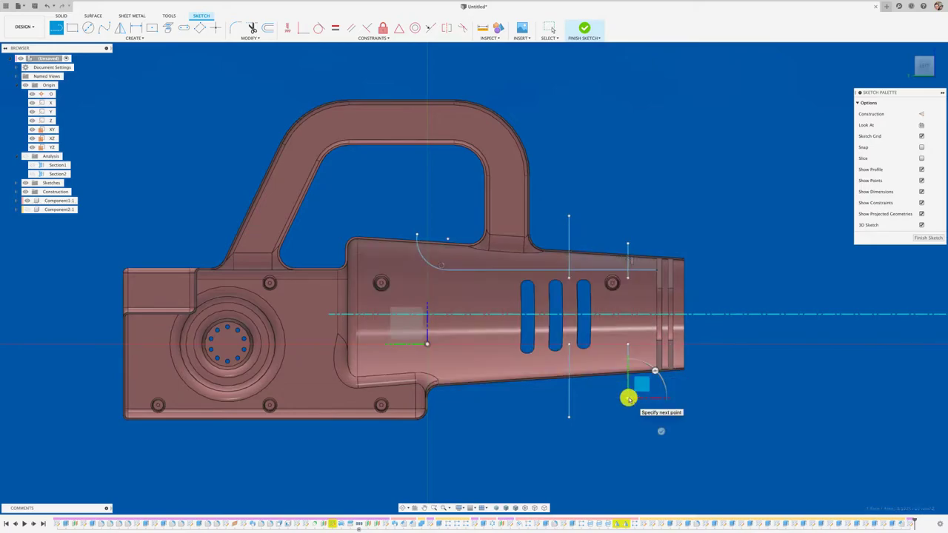
pyautogui.press('Escape')
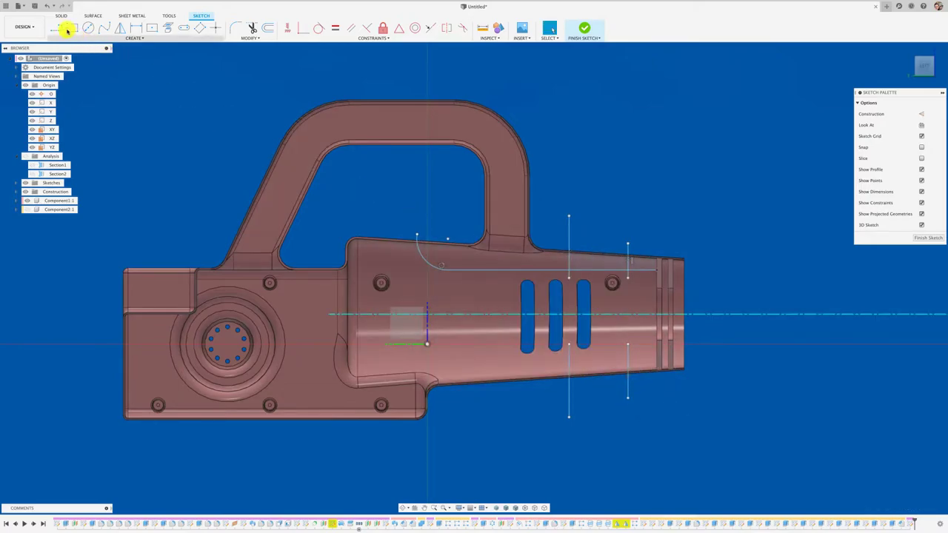
# Draw a horizontal line from the part's end to the middle vertical line and delete the stray circle
pyautogui.click(56, 28)
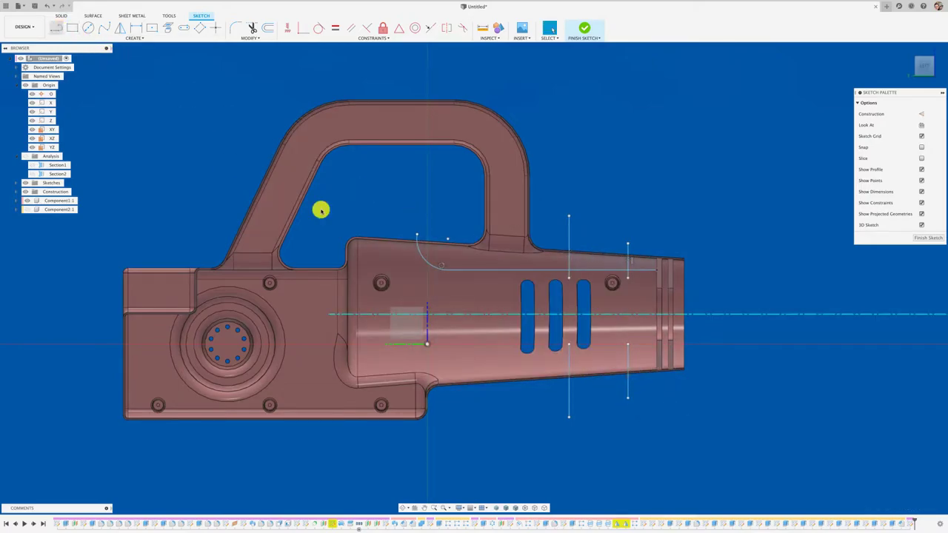
pyautogui.click(656, 351)
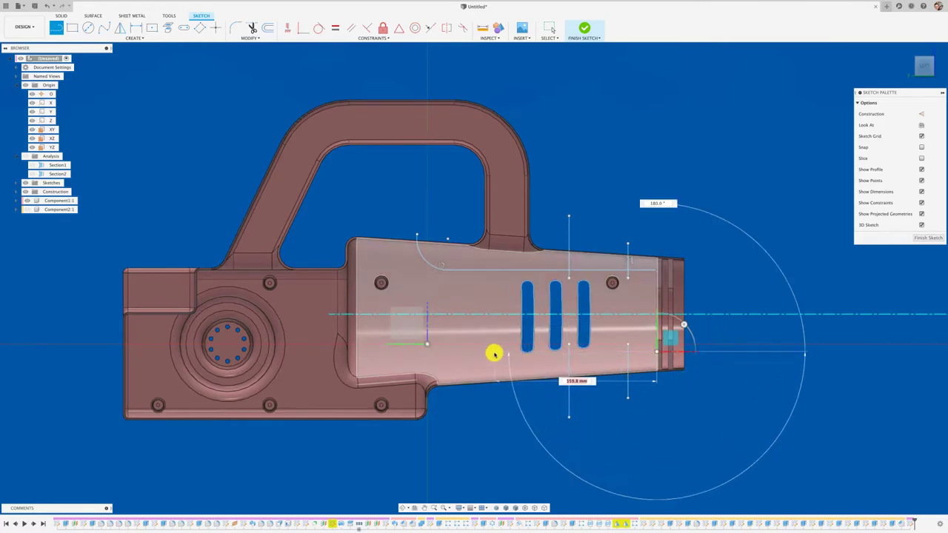
pyautogui.click(569, 353)
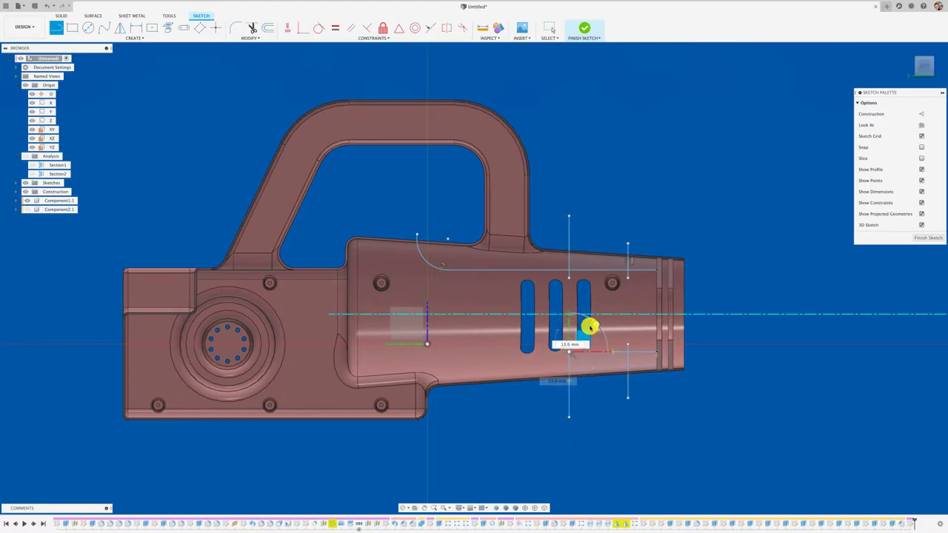
pyautogui.press('Escape')
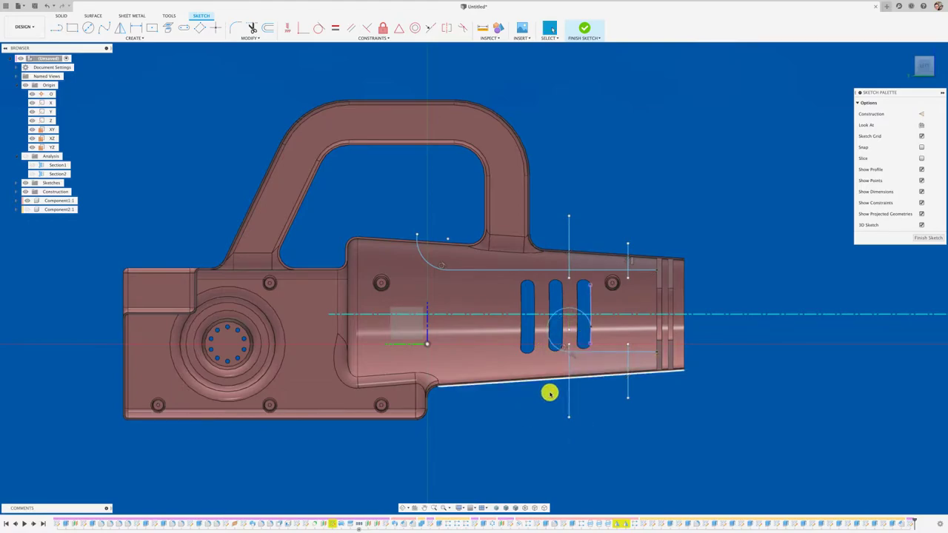
pyautogui.click(571, 310)
pyautogui.press('Delete')
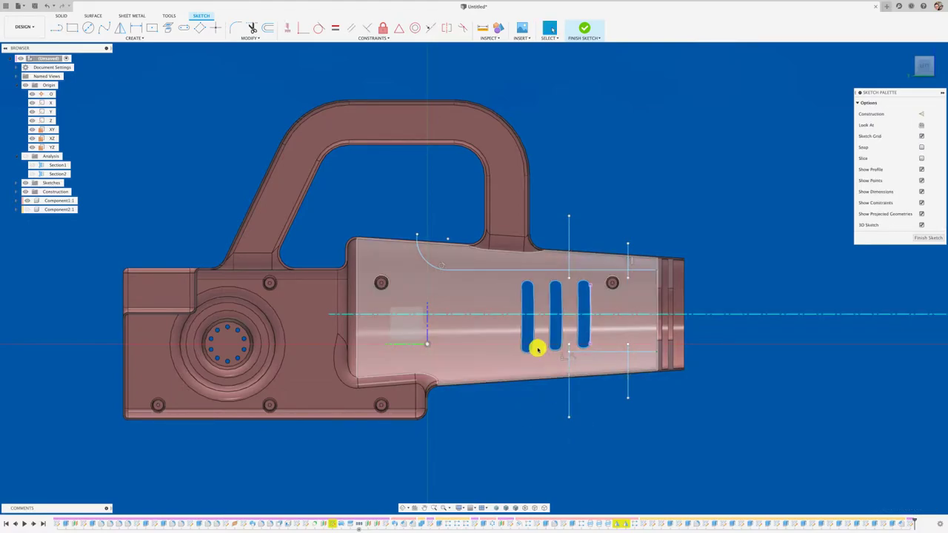
# Draw the stepped lower rib path: an angled, a horizontal and a vertical segment below the body
pyautogui.scroll(3, 544, 348)
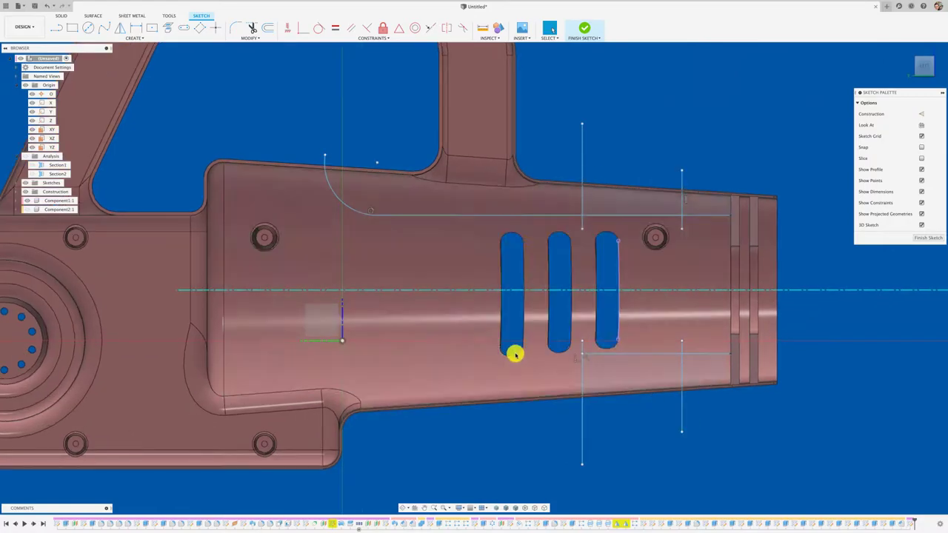
pyautogui.click(56, 28)
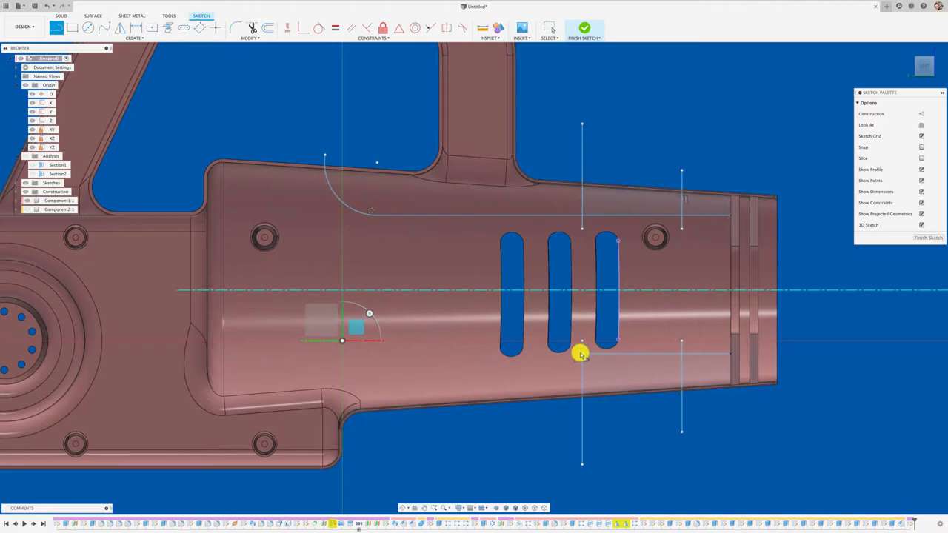
pyautogui.click(581, 353)
pyautogui.click(521, 381)
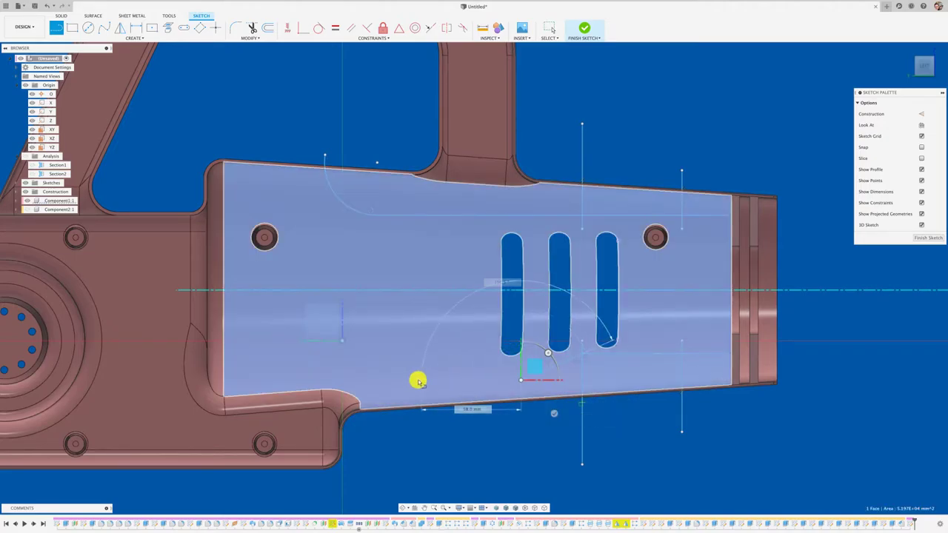
pyautogui.click(420, 379)
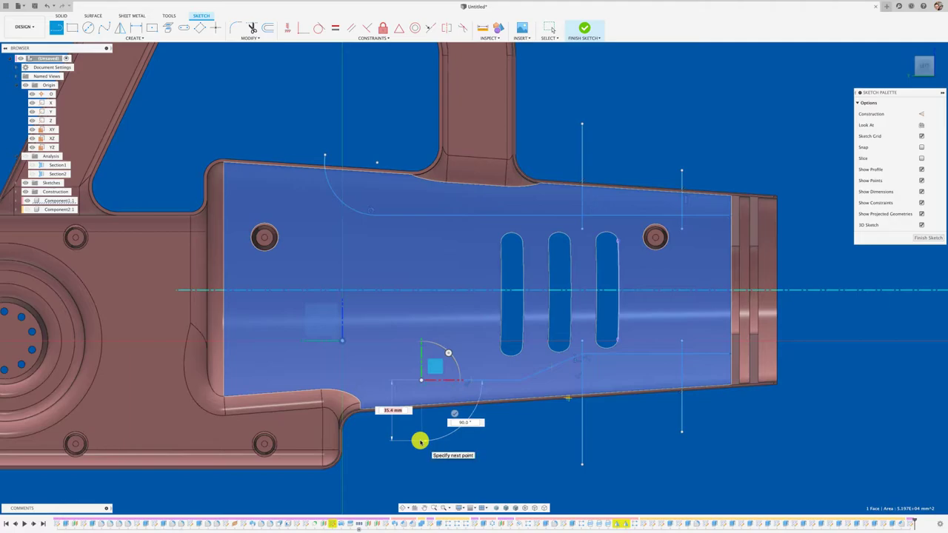
pyautogui.click(420, 441)
pyautogui.press('Escape')
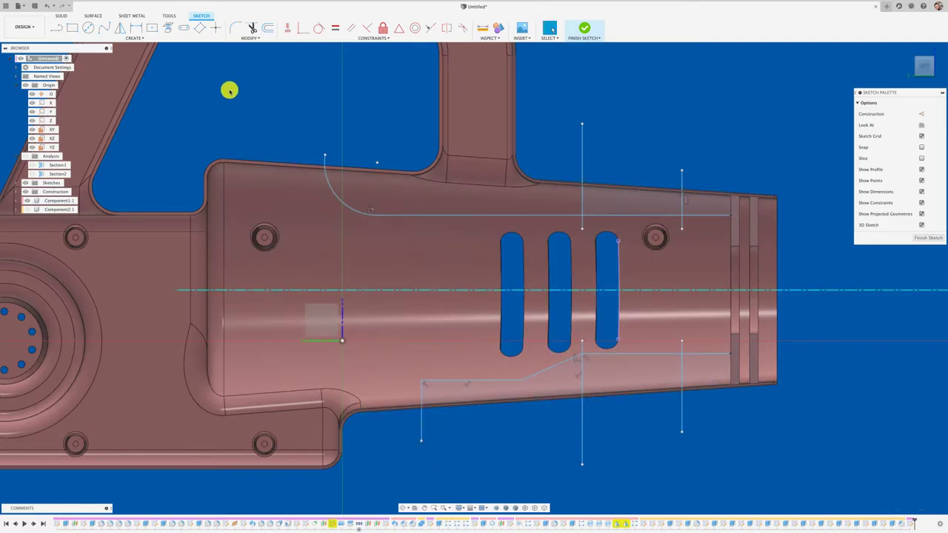
# Round the path's corners with 6.9 mm sketch fillets and finish the sketch
pyautogui.click(236, 28)
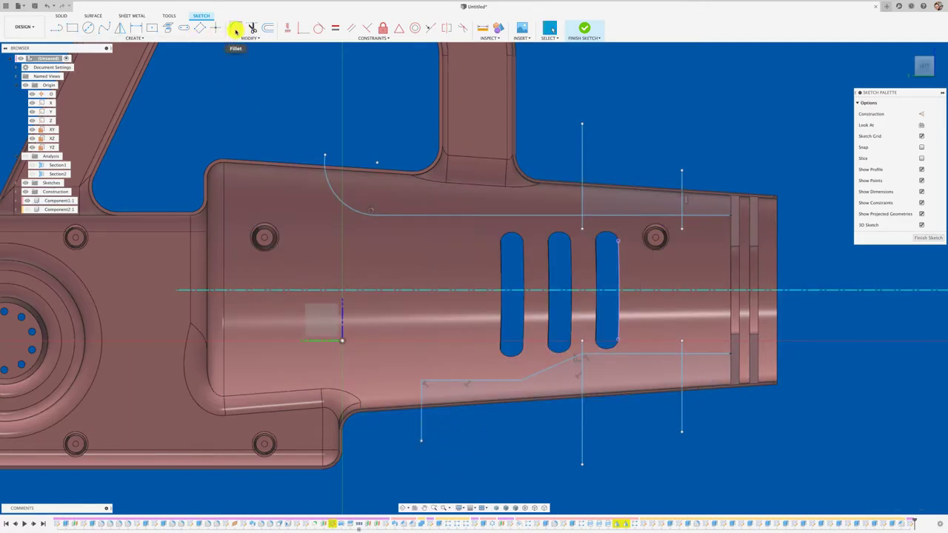
pyautogui.click(433, 382)
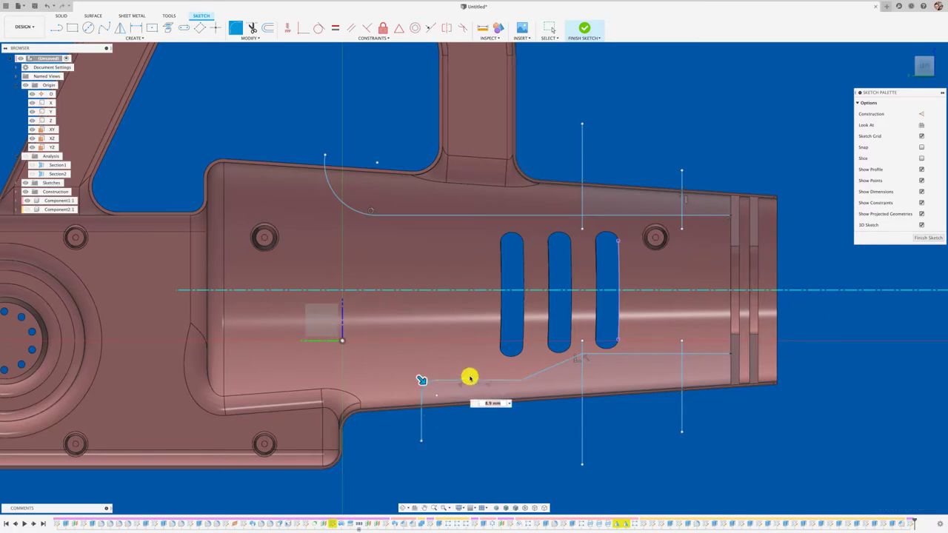
pyautogui.click(560, 361)
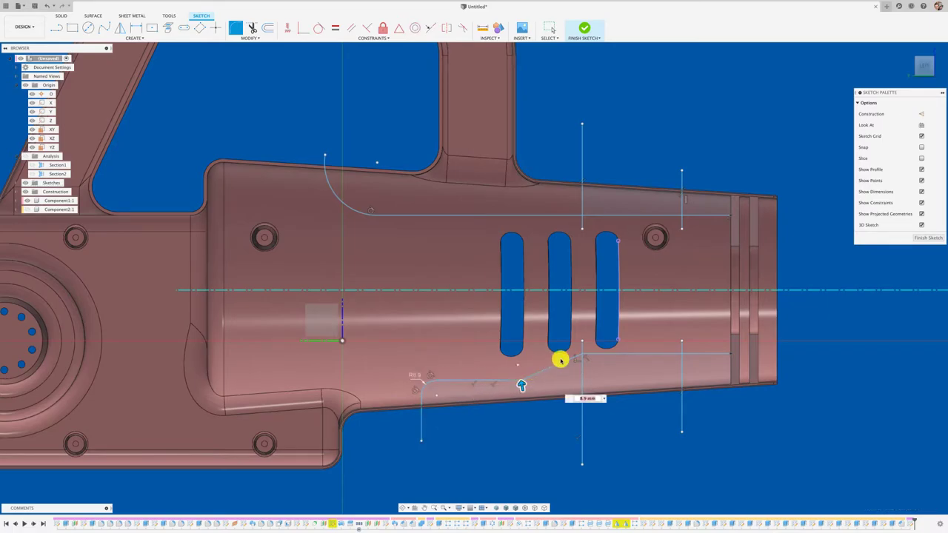
pyautogui.click(594, 352)
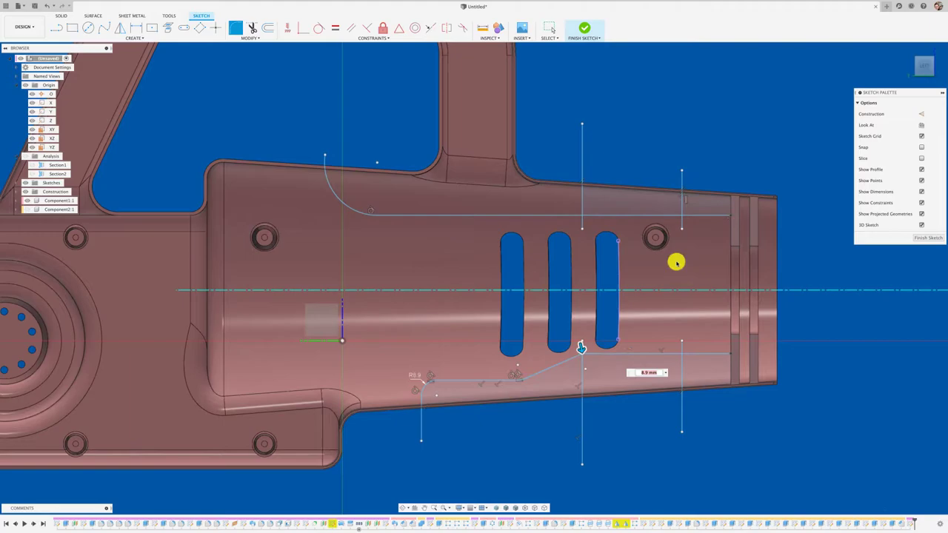
pyautogui.click(927, 238)
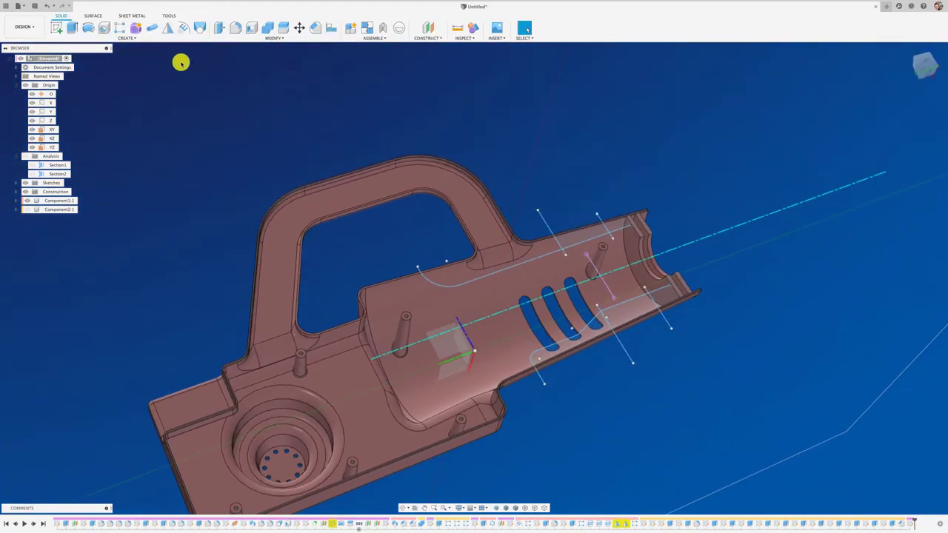
# Start a Web feature and select the six sketched curves along the barrel as rib paths
pyautogui.click(132, 37)
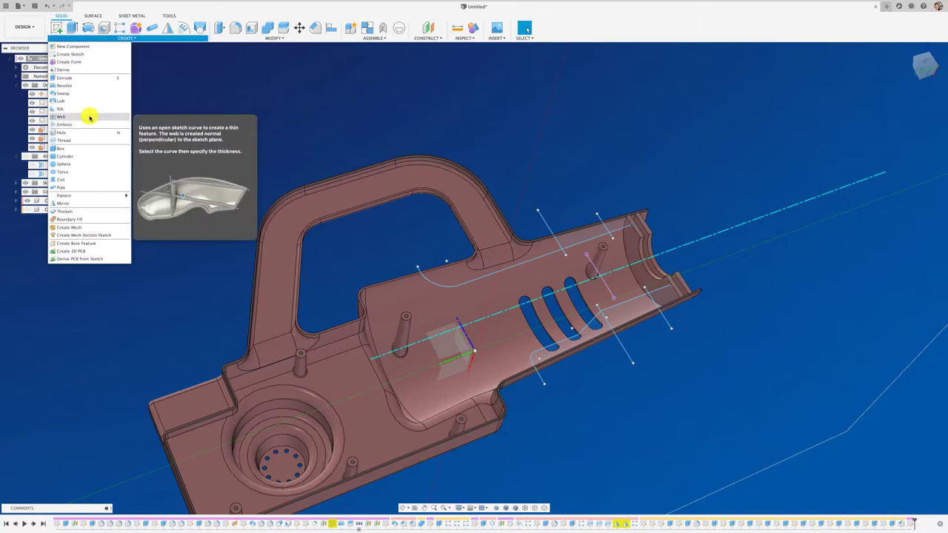
pyautogui.click(551, 250)
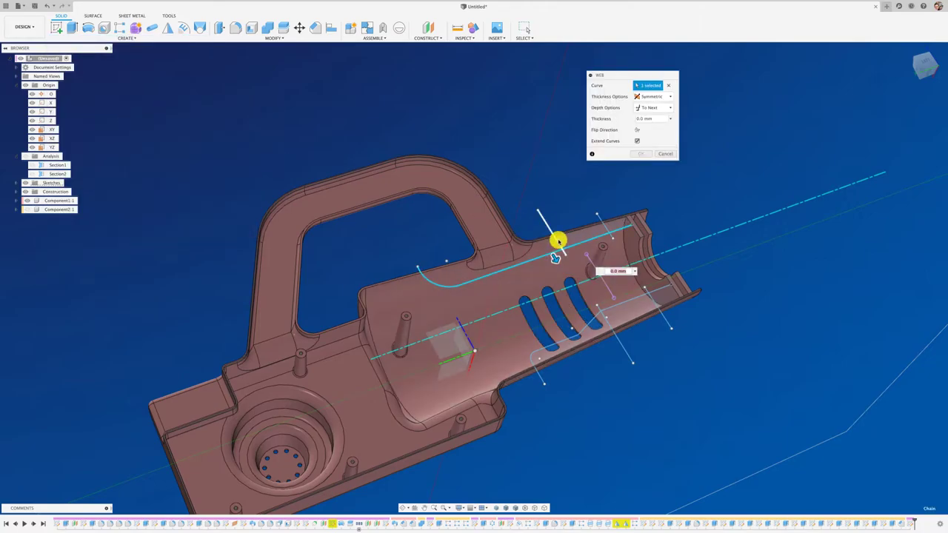
pyautogui.click(555, 239)
pyautogui.click(605, 227)
pyautogui.click(644, 289)
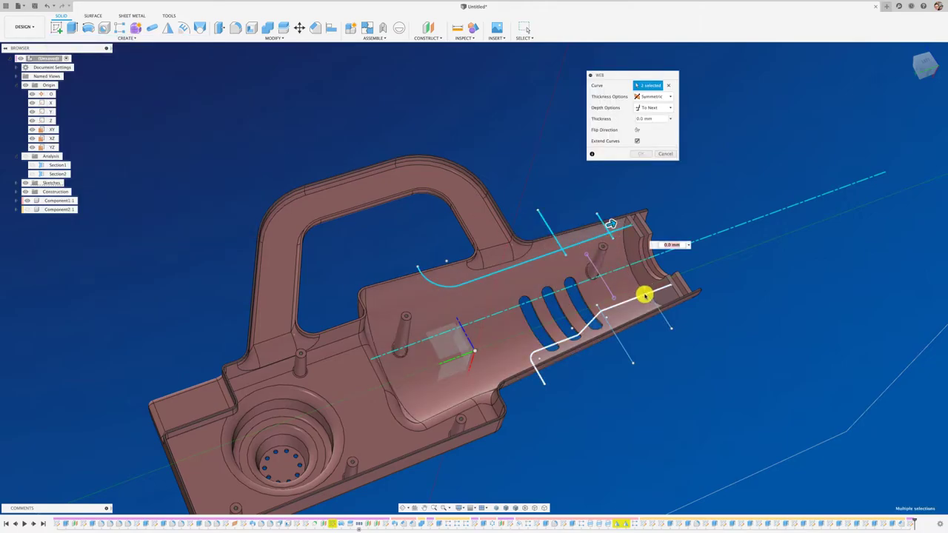
pyautogui.click(610, 326)
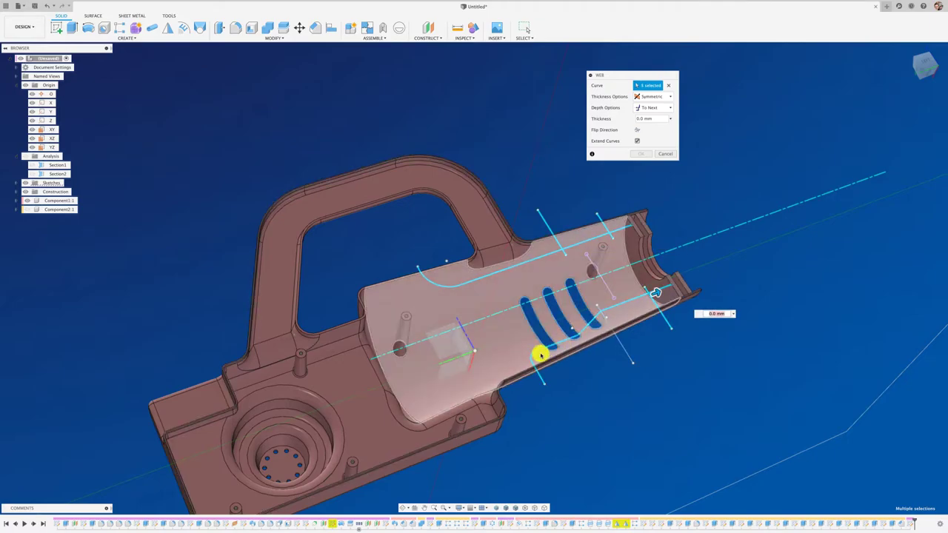
pyautogui.click(635, 338)
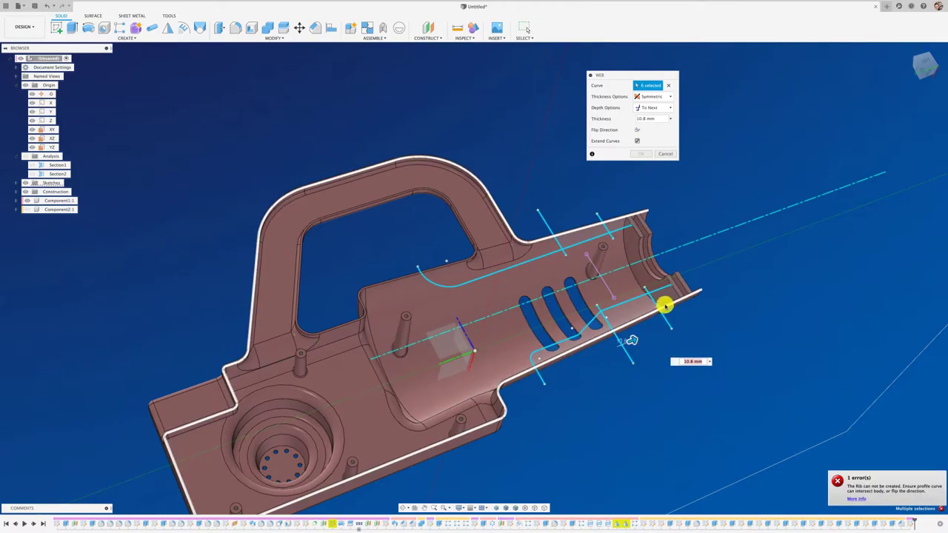
# Set the web thickness to 2 mm, turn off Extend Curves, use One Direction, and confirm
pyautogui.moveTo(637, 342); pyautogui.dragTo(605, 351)
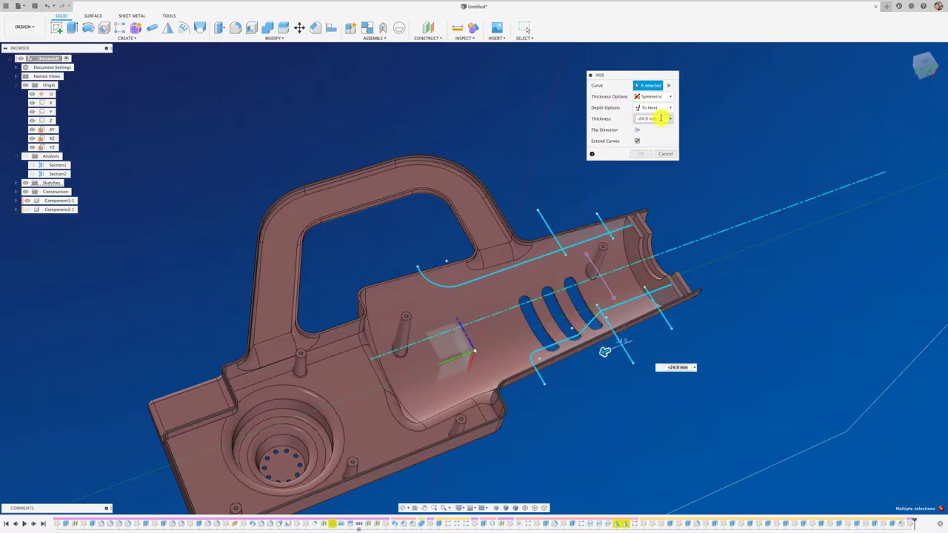
pyautogui.write('2')
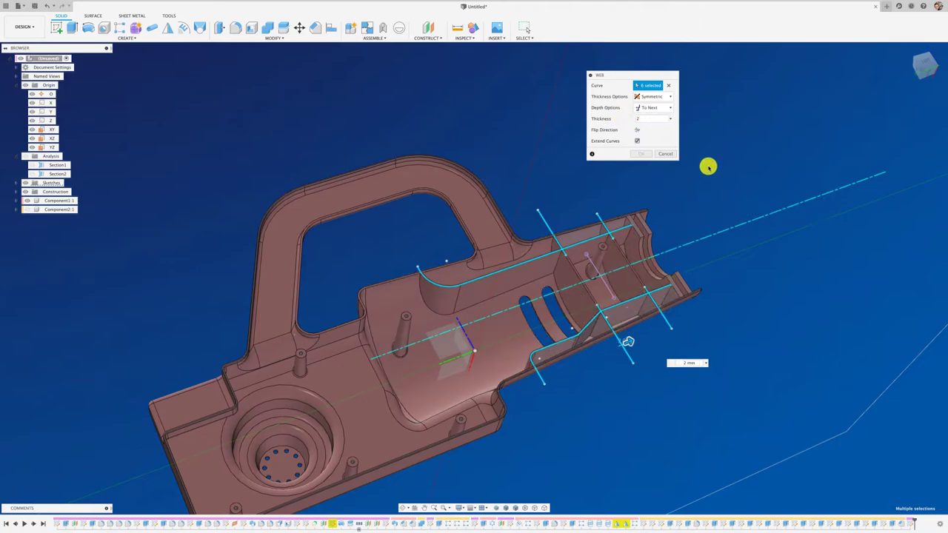
pyautogui.click(638, 142)
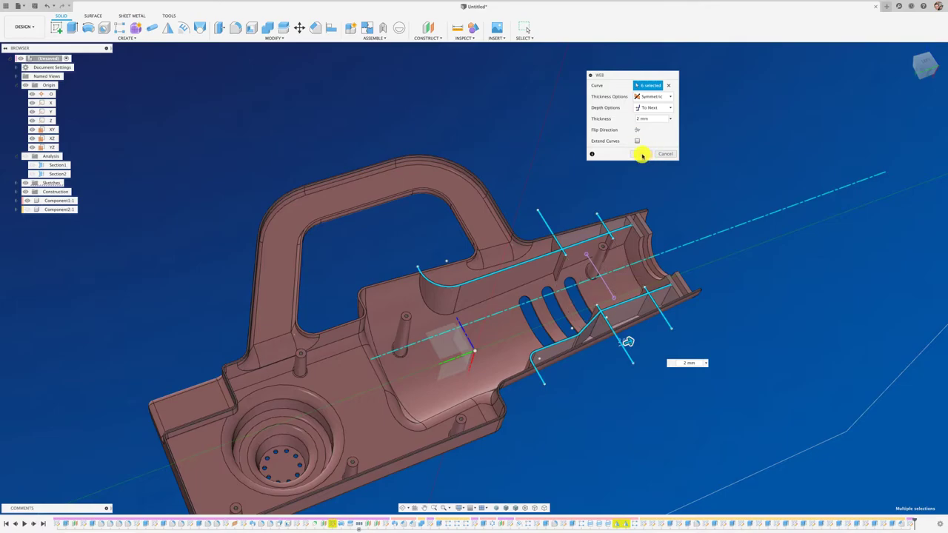
pyautogui.scroll(1, 683, 191)
pyautogui.scroll(1, 684, 191)
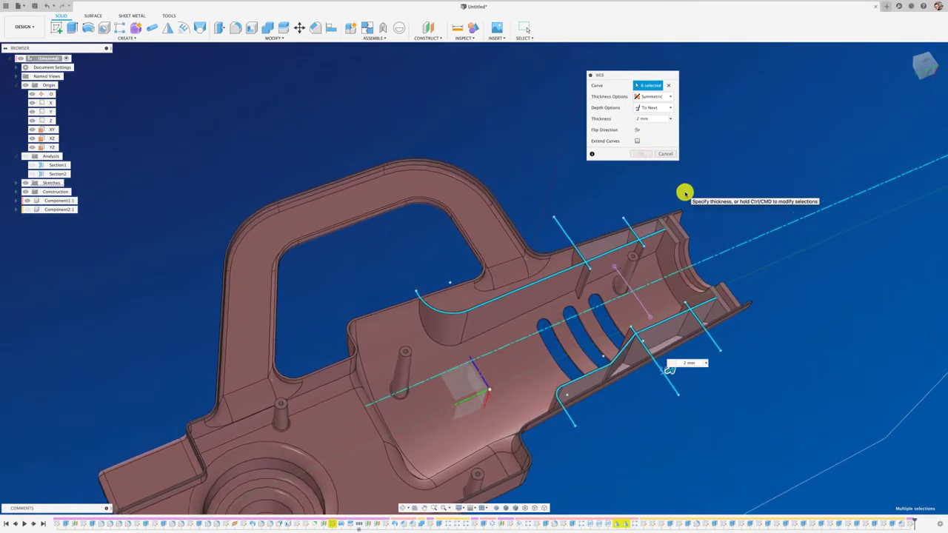
pyautogui.scroll(1, 683, 190)
pyautogui.click(666, 97)
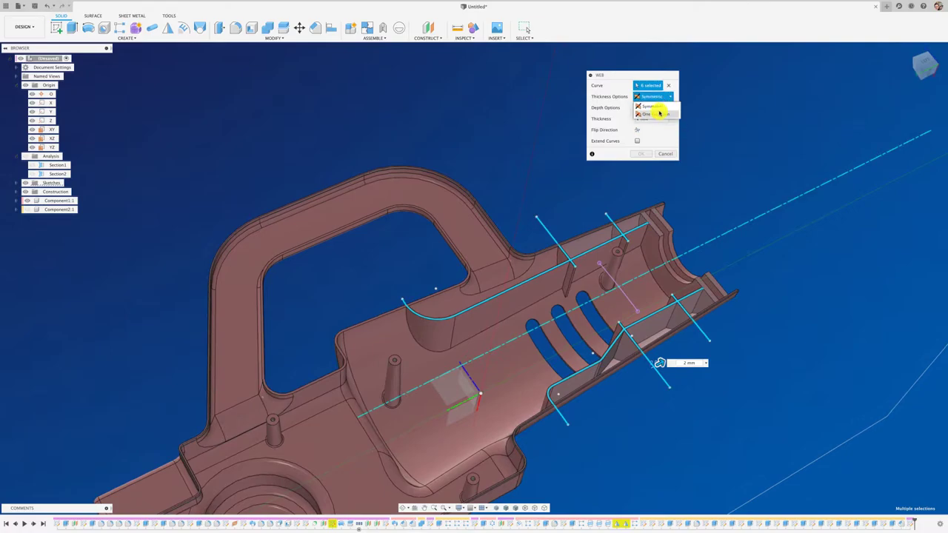
pyautogui.click(659, 113)
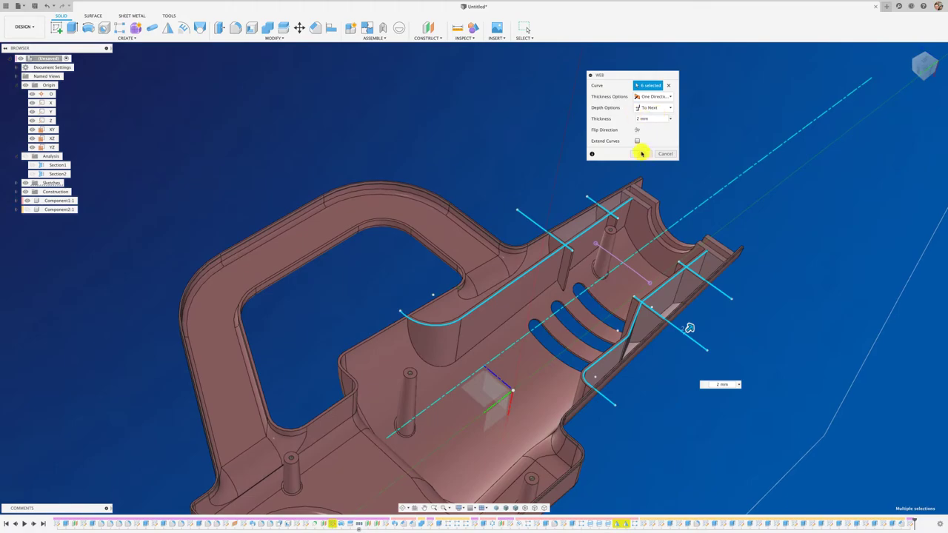
pyautogui.click(641, 153)
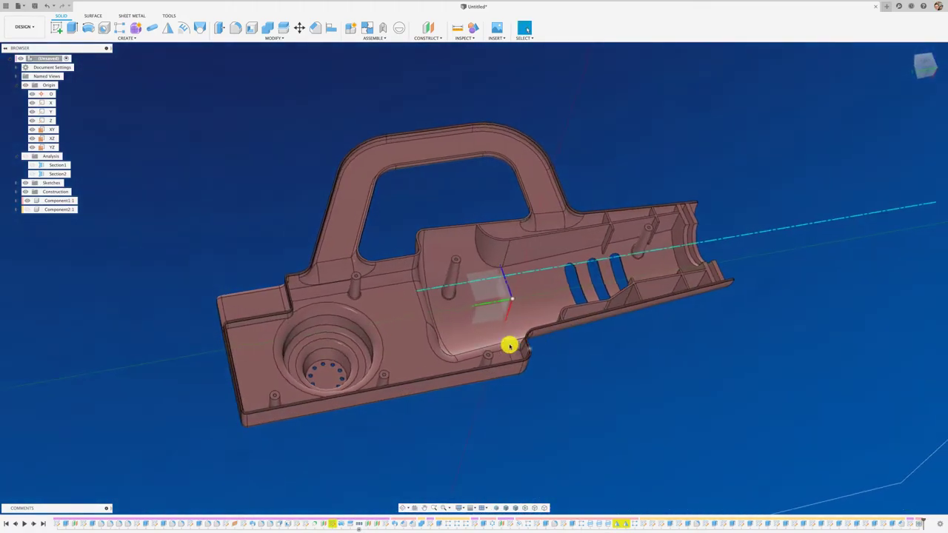
# Orbit to a side view and zoom in on the handle's top-left corner
pyautogui.keyDown('shift'); pyautogui.moveTo(510, 345); pyautogui.dragTo(460, 252, button='middle'); pyautogui.keyUp('shift')
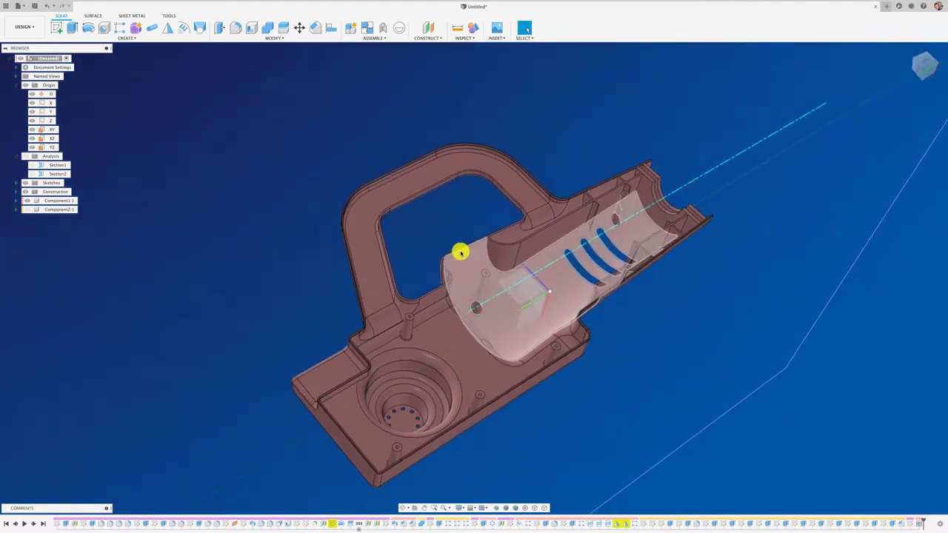
pyautogui.moveTo(423, 222)
pyautogui.keyDown('shift'); pyautogui.mouseDown(button='middle')
pyautogui.moveTo(392, 138)
pyautogui.moveTo(452, 161)
pyautogui.mouseUp(button='middle'); pyautogui.keyUp('shift')
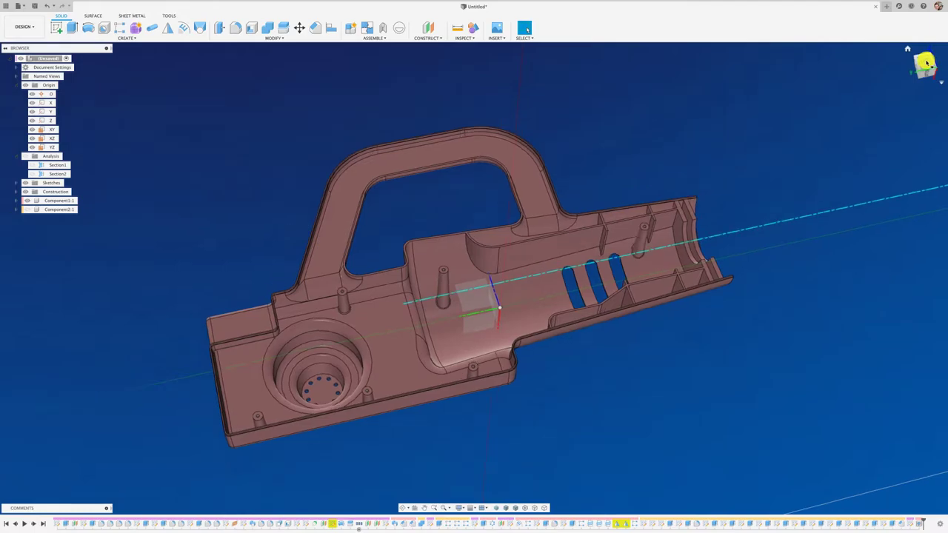
pyautogui.click(926, 65)
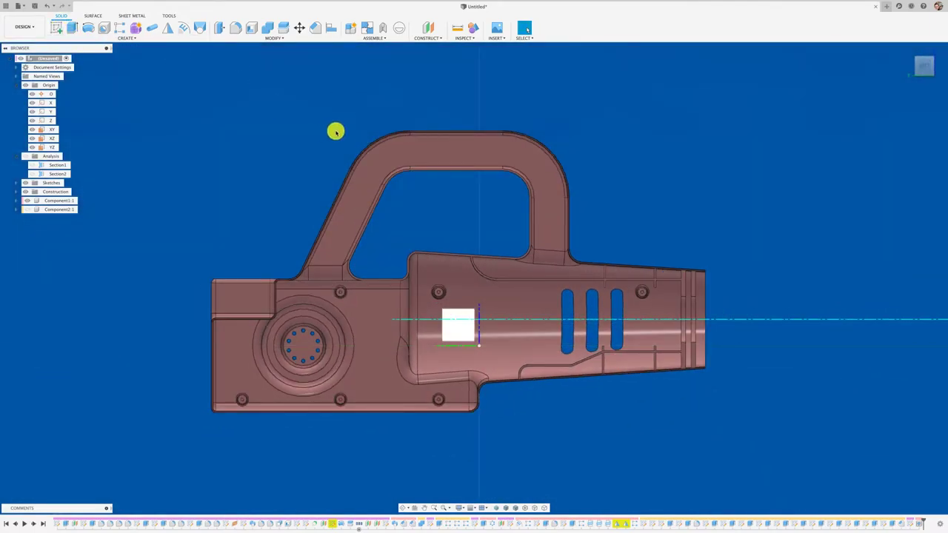
pyautogui.keyDown('shift'); pyautogui.moveTo(336, 131); pyautogui.dragTo(381, 138, button='middle'); pyautogui.keyUp('shift')
pyautogui.scroll(5, 379, 135)
pyautogui.scroll(3, 493, 140)
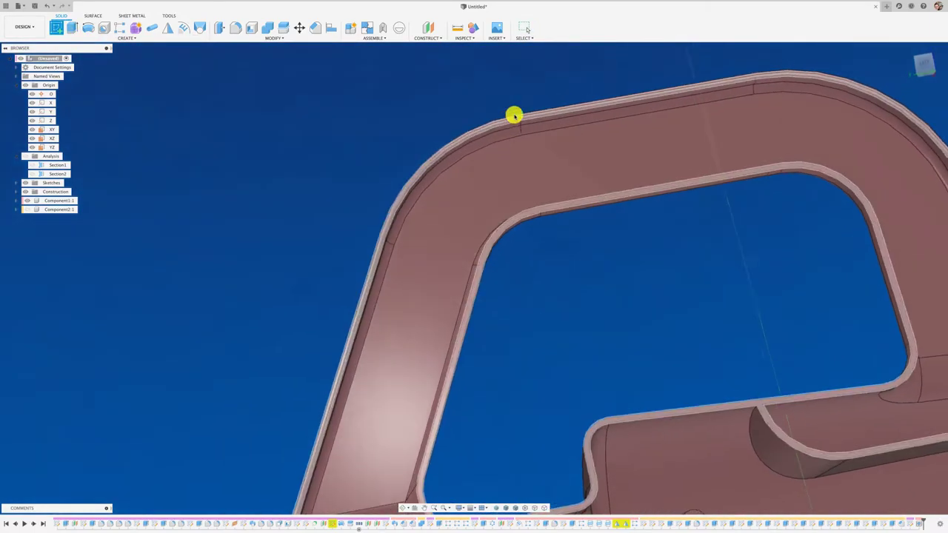
pyautogui.scroll(2, 509, 140)
pyautogui.scroll(2, 505, 153)
pyautogui.scroll(3, 507, 152)
pyautogui.scroll(3, 508, 148)
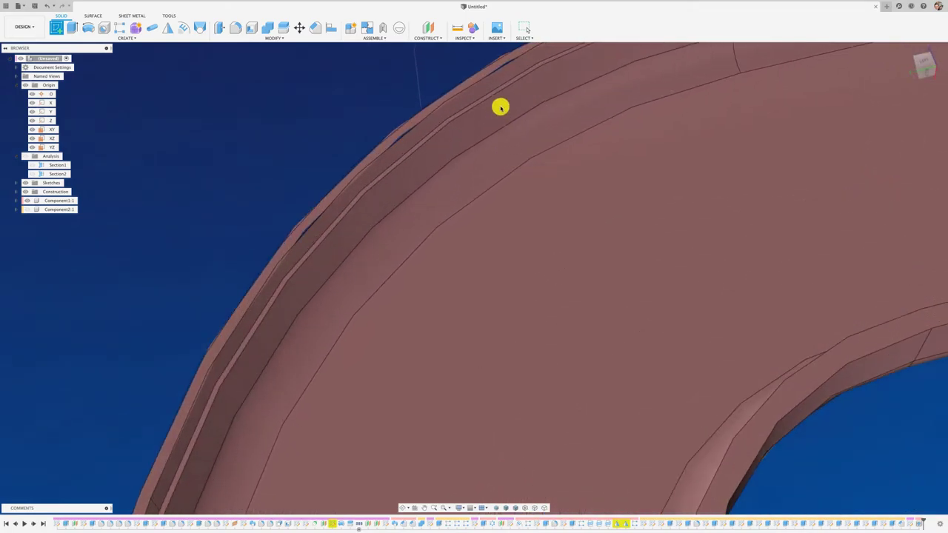
# Start a sketch on the handle's rim face and draw two vertical lines across the handle top
pyautogui.click(387, 106)
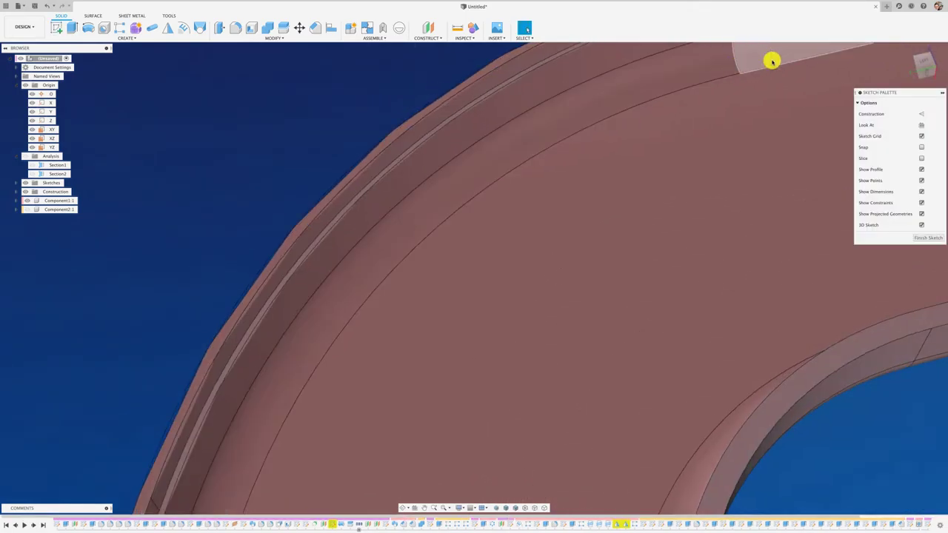
pyautogui.scroll(-2, 496, 141)
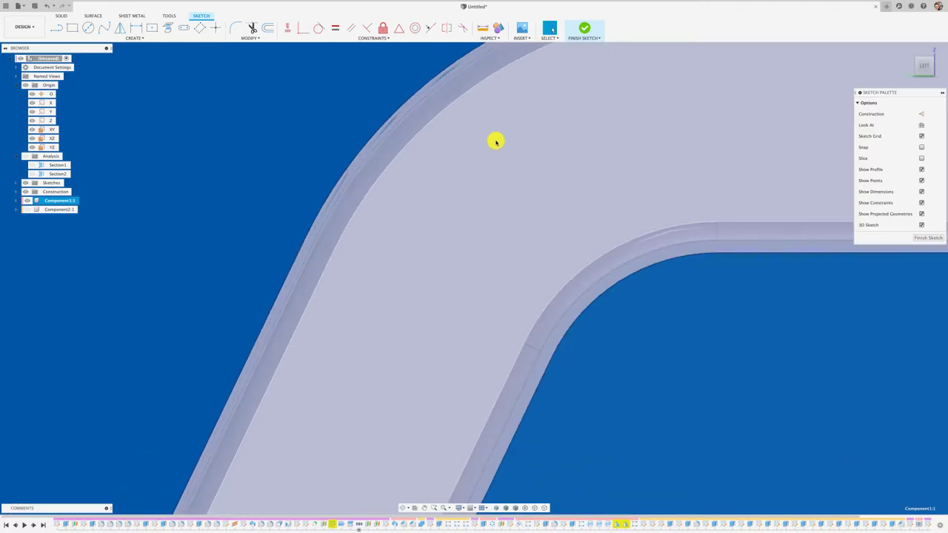
pyautogui.scroll(-2, 496, 140)
pyautogui.scroll(-2, 496, 140)
pyautogui.scroll(-1, 496, 140)
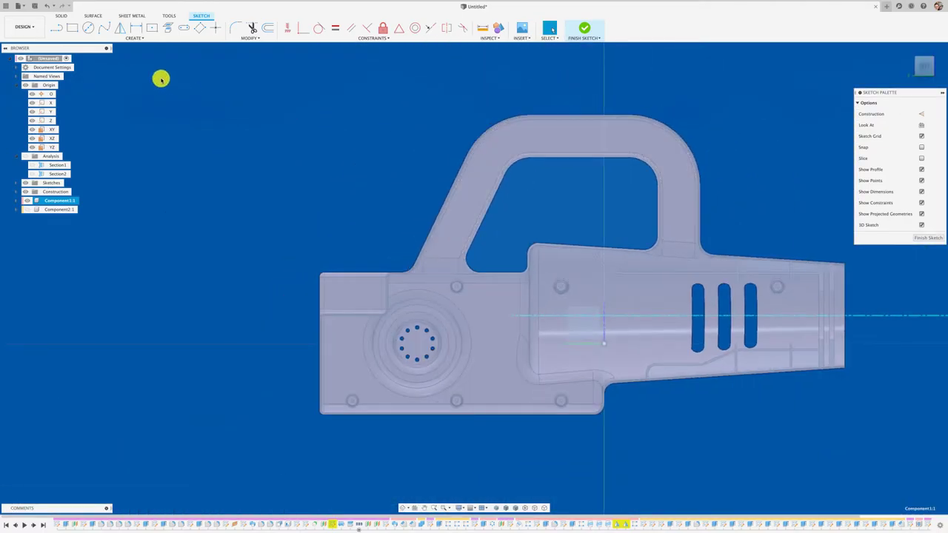
pyautogui.press('r')
pyautogui.click(557, 99)
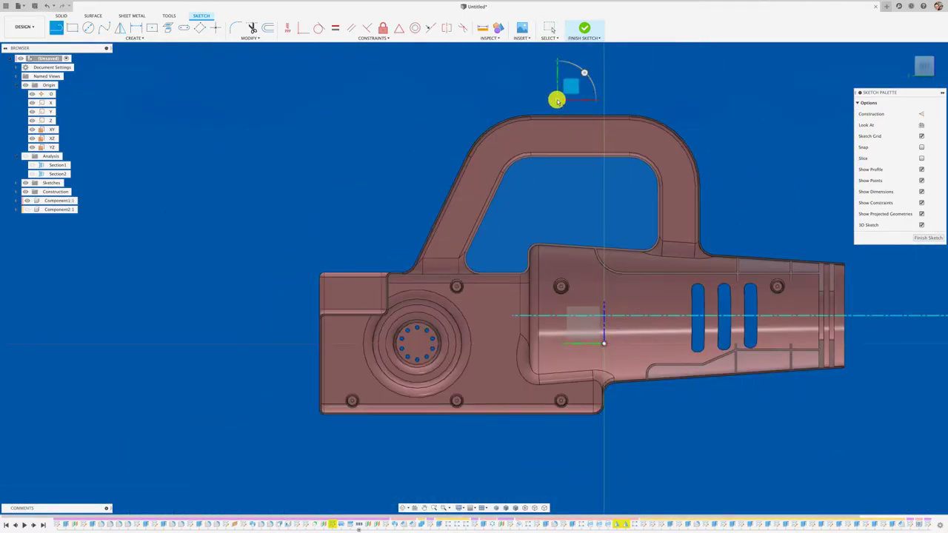
pyautogui.click(558, 172)
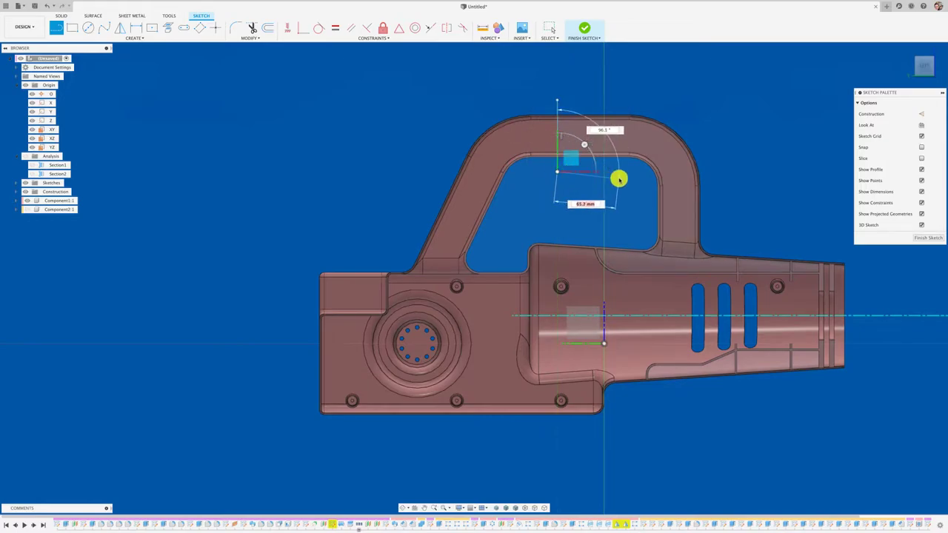
pyautogui.click(618, 180)
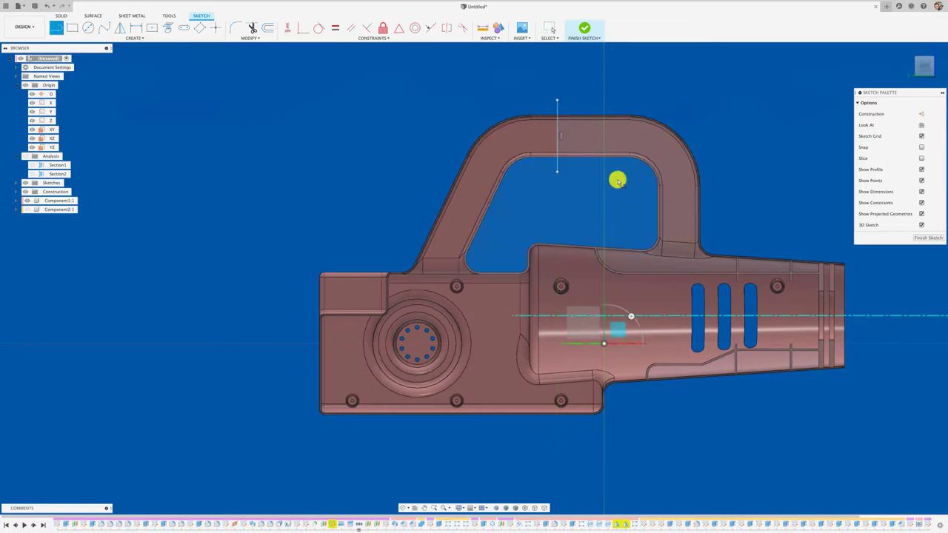
pyautogui.click(615, 98)
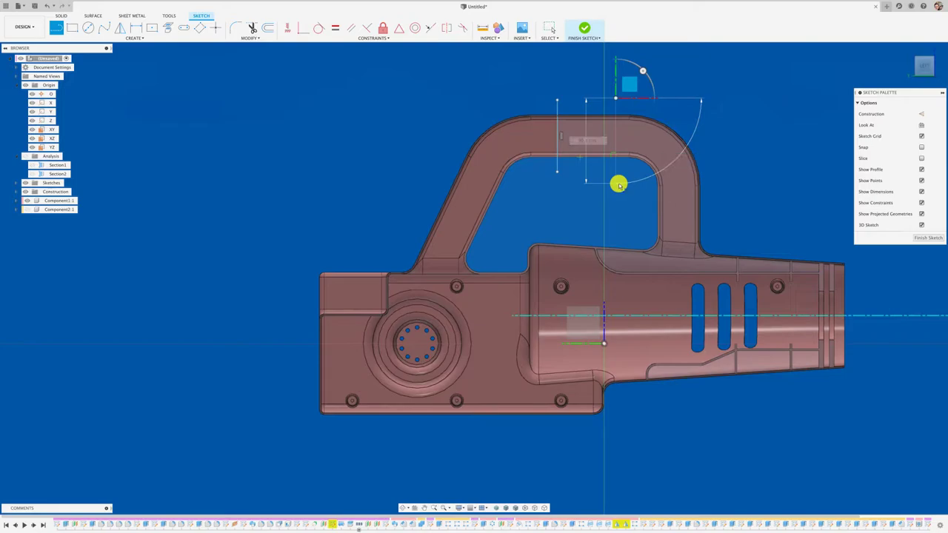
pyautogui.click(617, 183)
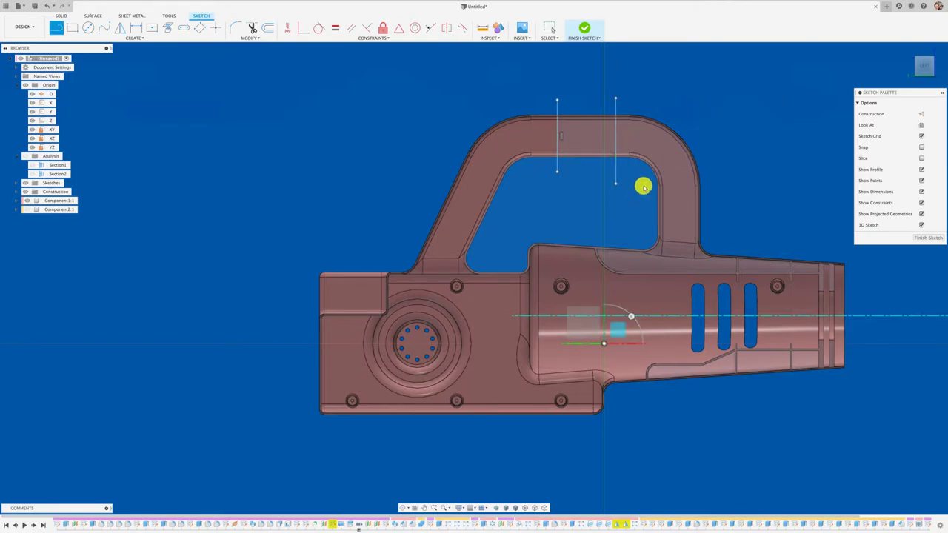
# Add a horizontal line across the handle's right side and diagonal lines at both upper corners
pyautogui.click(642, 186)
pyautogui.click(712, 187)
pyautogui.rightClick(712, 187)
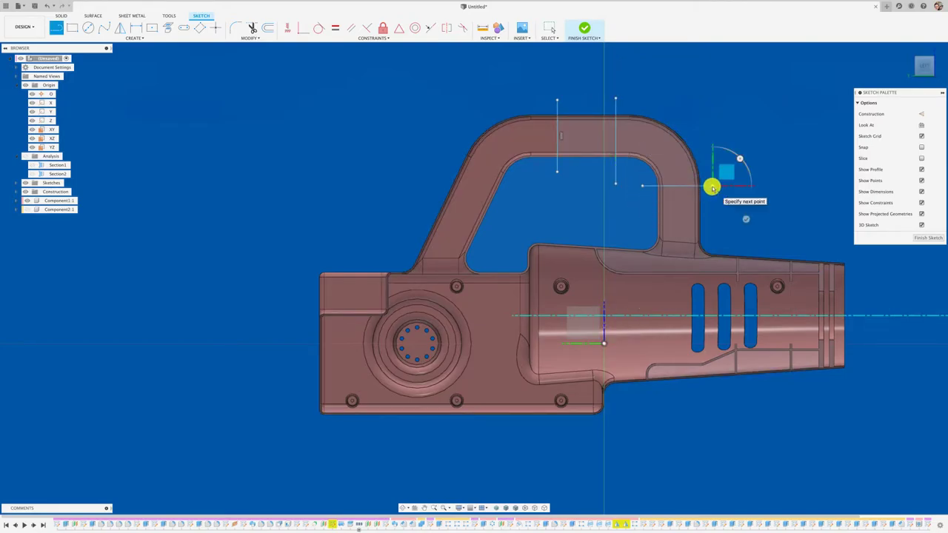
pyautogui.press('Escape')
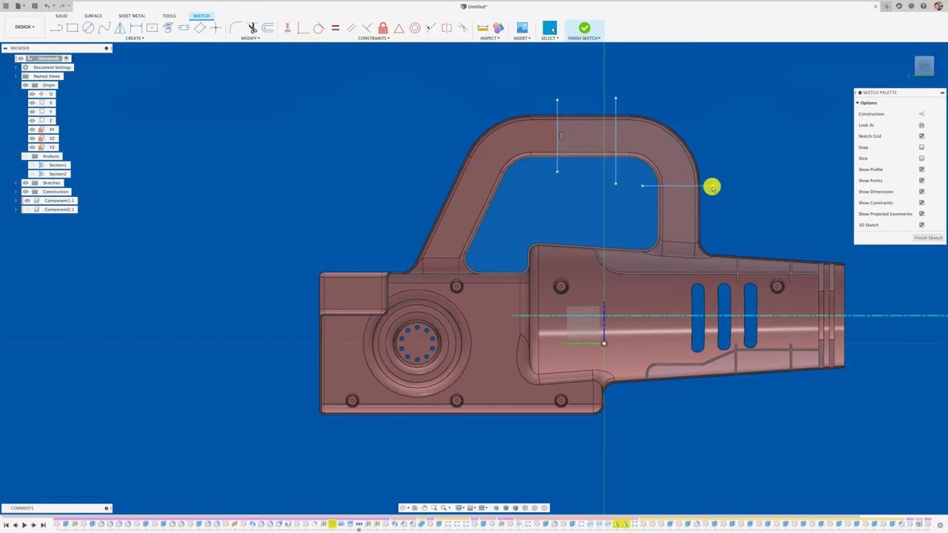
pyautogui.press('l')
pyautogui.click(638, 169)
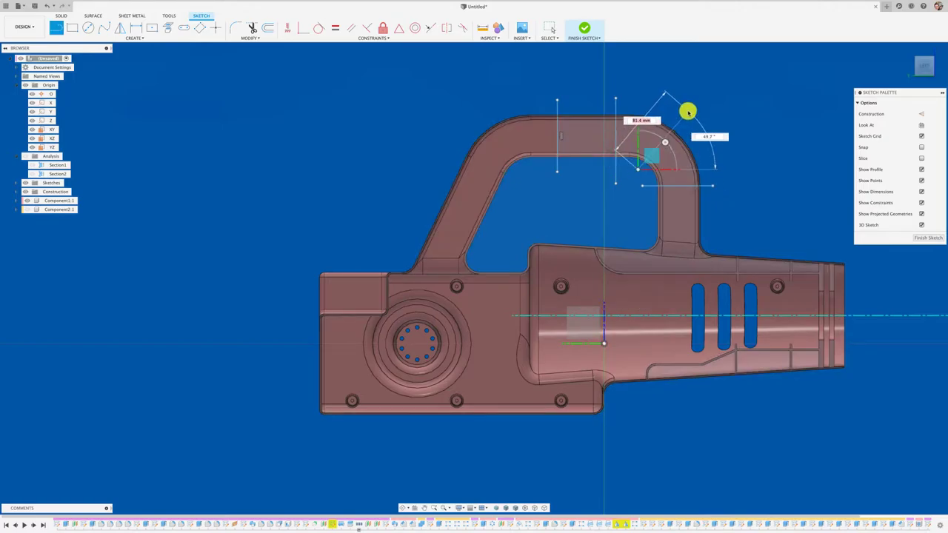
pyautogui.click(688, 111)
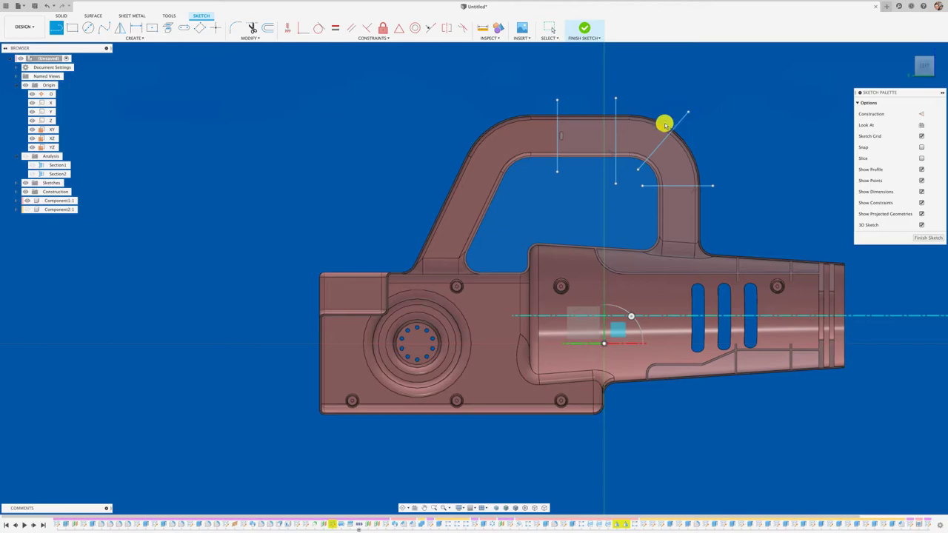
pyautogui.click(522, 169)
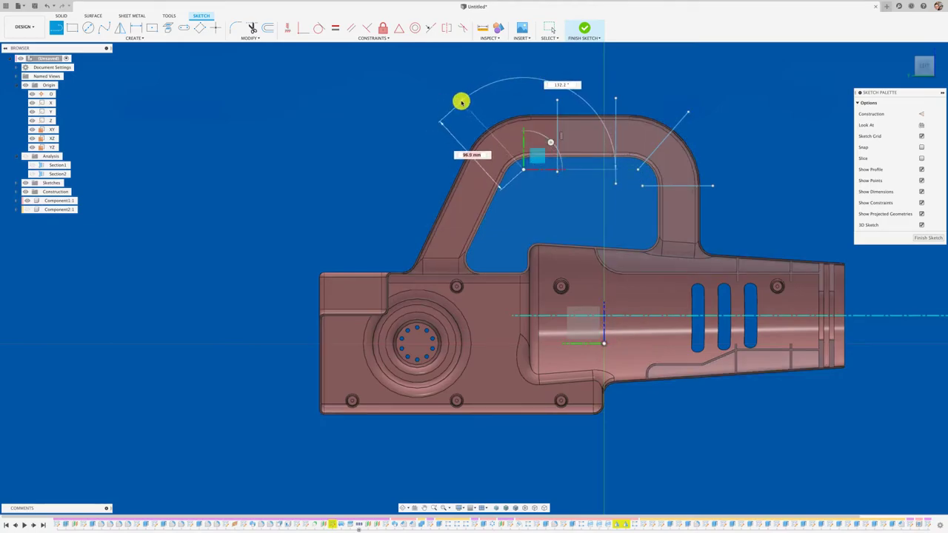
pyautogui.click(468, 97)
pyautogui.press('Escape')
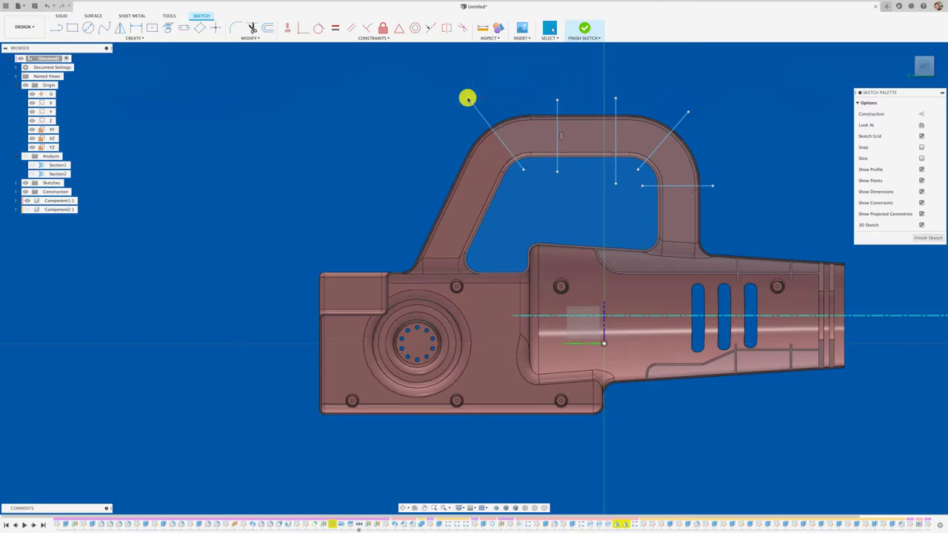
# Add another rib line inside the handle opening, constrain two left-side lines, and finish the sketch
pyautogui.press('l')
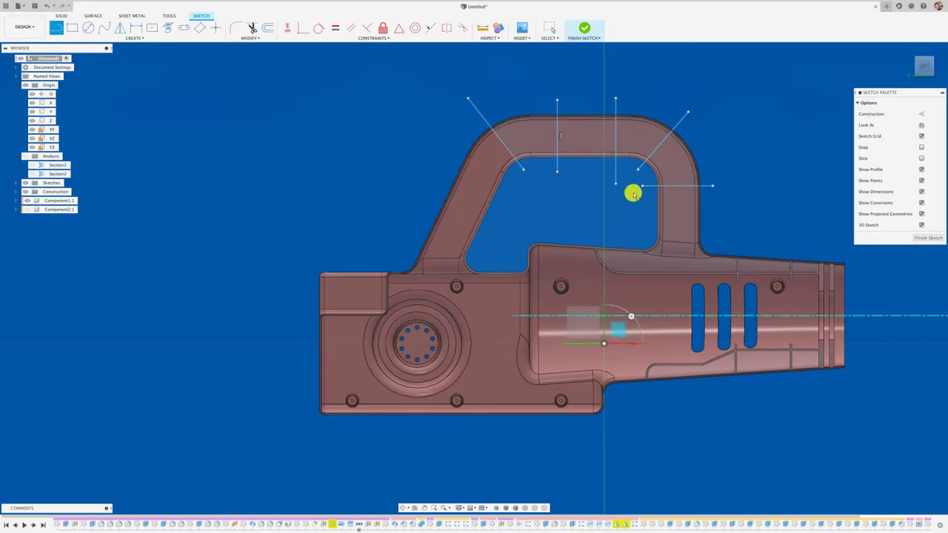
pyautogui.click(522, 186)
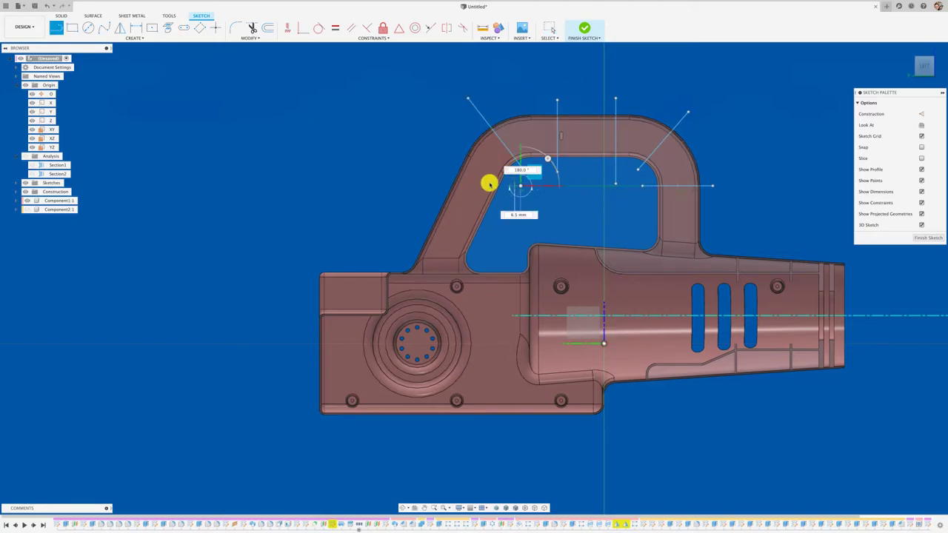
pyautogui.click(446, 159)
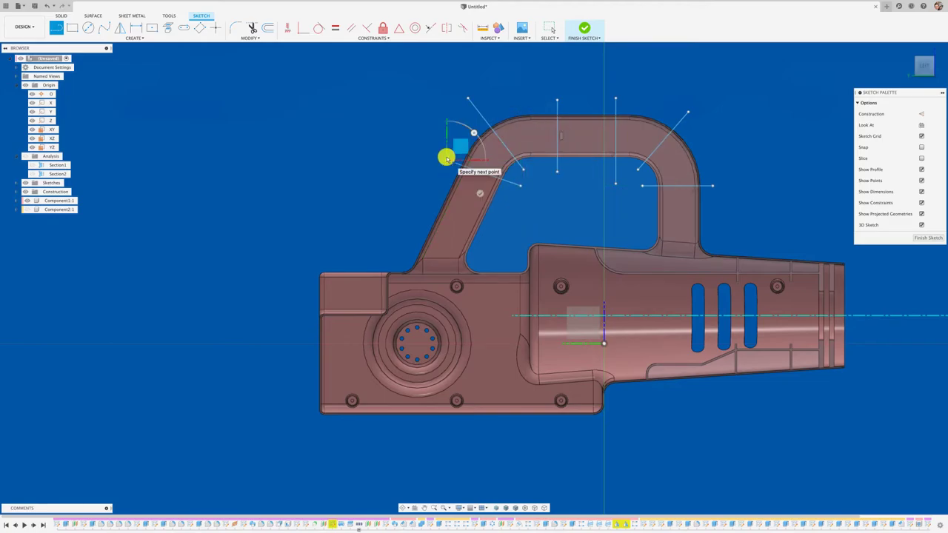
pyautogui.press('Escape')
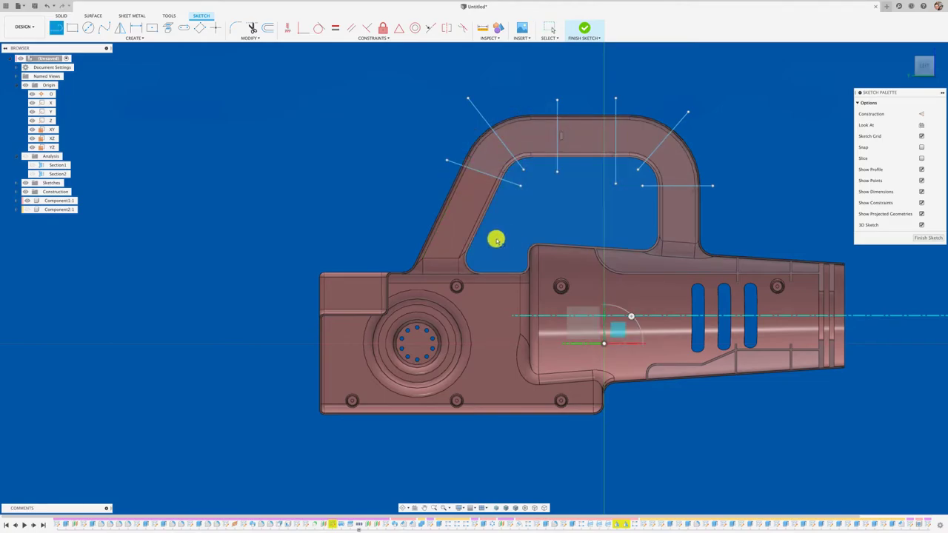
pyautogui.click(489, 230)
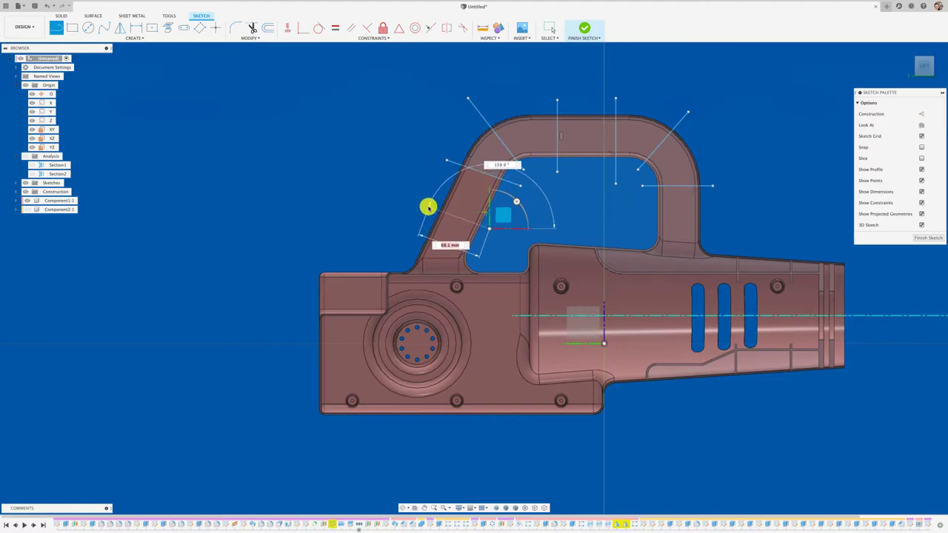
pyautogui.press('Escape')
pyautogui.moveTo(437, 212)
pyautogui.keyDown('shift'); pyautogui.mouseDown(button='middle')
pyautogui.moveTo(522, 223)
pyautogui.moveTo(513, 232)
pyautogui.mouseUp(button='middle'); pyautogui.keyUp('shift')
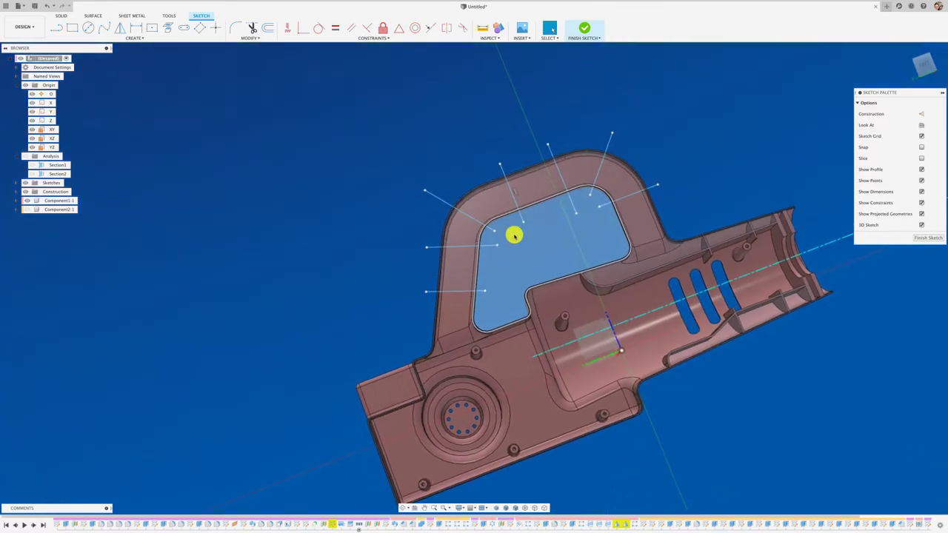
pyautogui.click(924, 66)
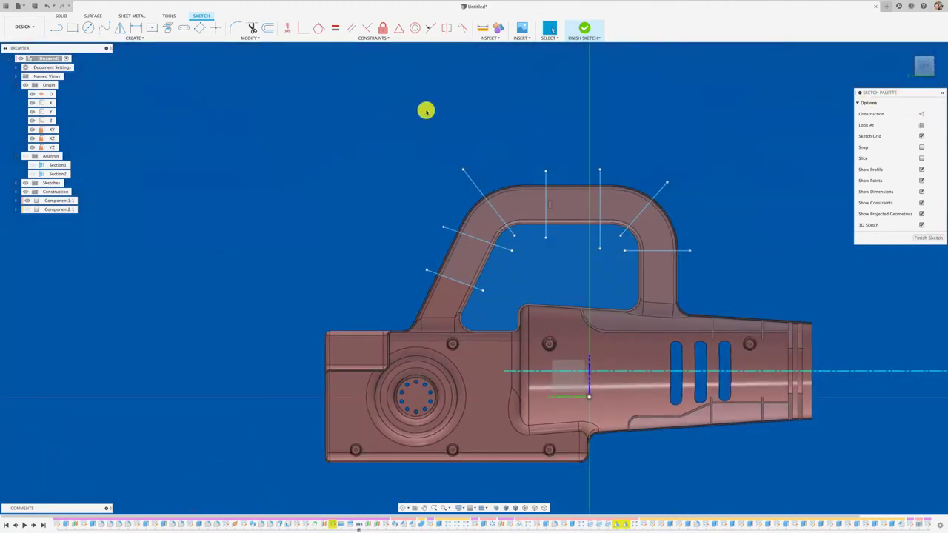
pyautogui.click(351, 28)
pyautogui.click(471, 236)
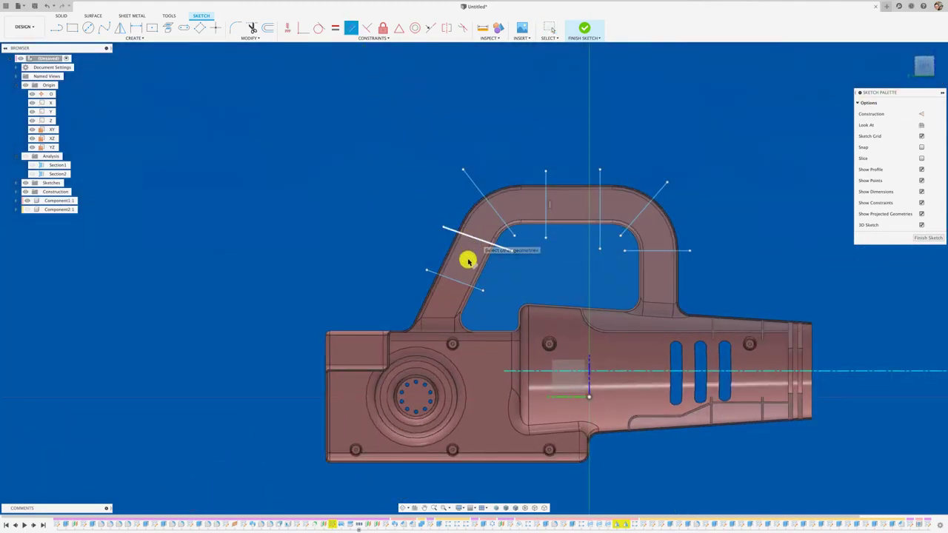
pyautogui.click(461, 283)
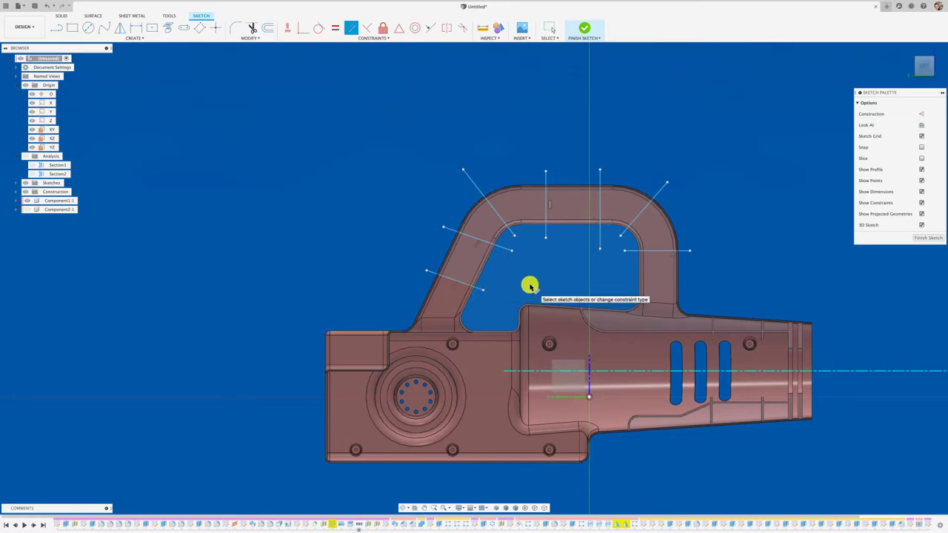
pyautogui.click(584, 28)
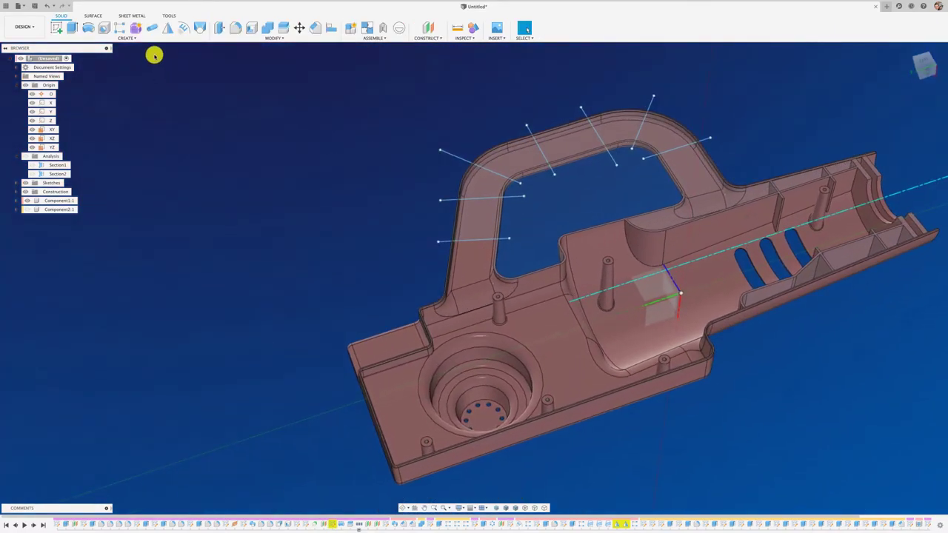
# Create a 2 mm Web rib on the lower-left handle line, with Extend Curves on so it meets the walls
pyautogui.click(132, 38)
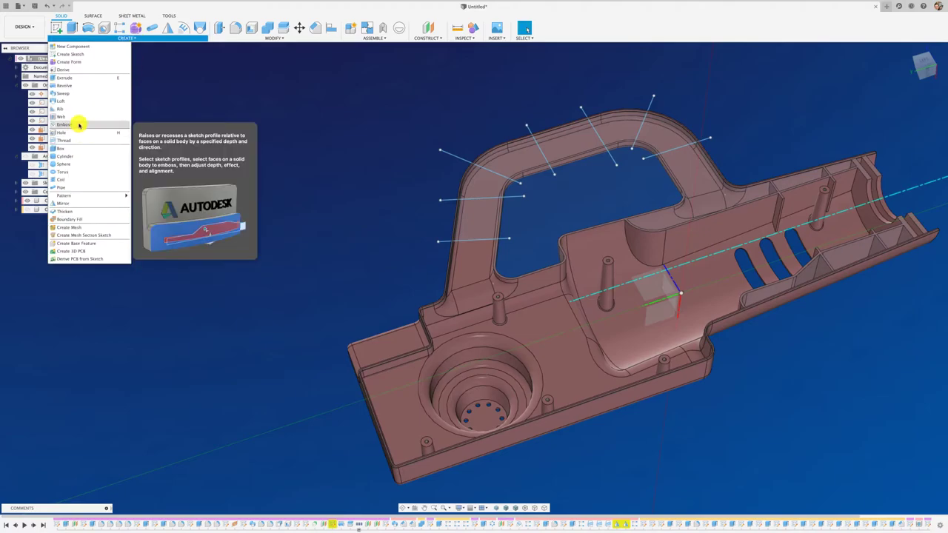
pyautogui.click(78, 116)
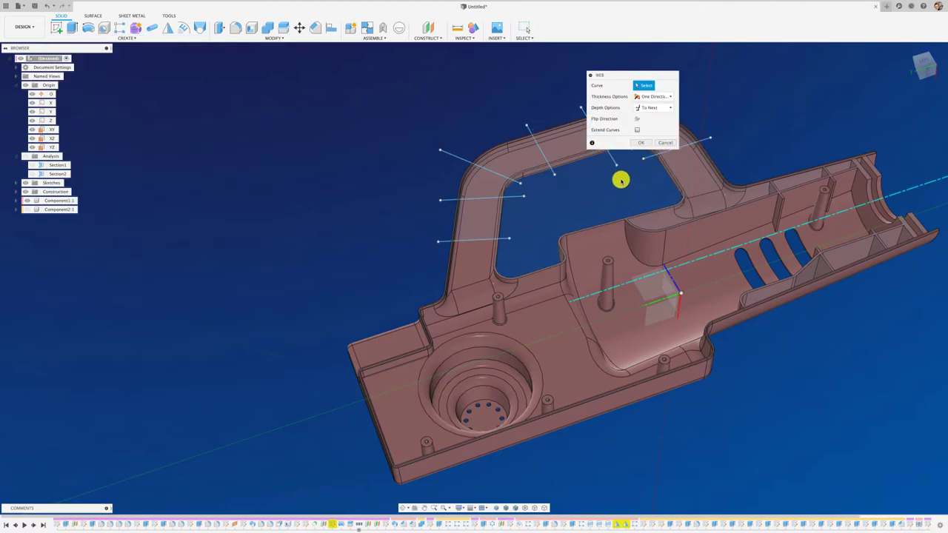
pyautogui.moveTo(611, 77); pyautogui.dragTo(759, 60)
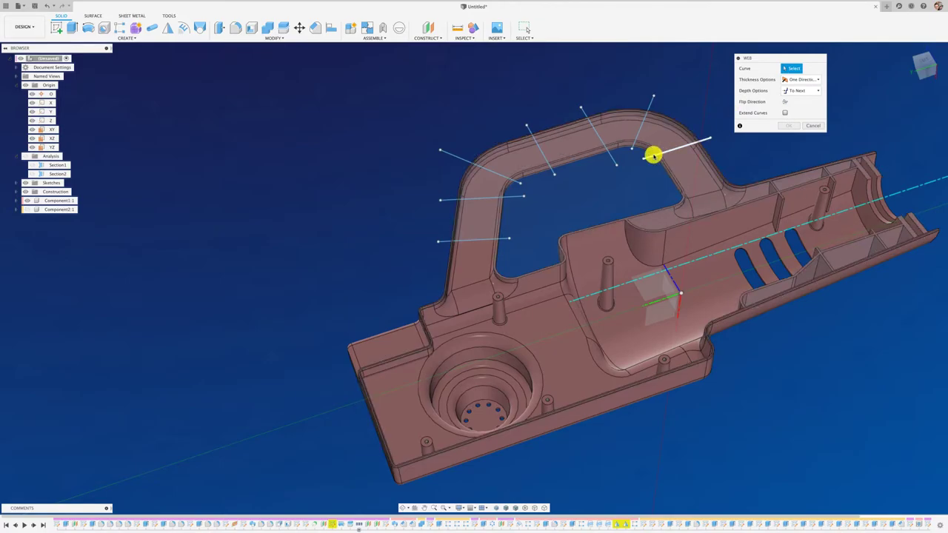
pyautogui.click(648, 130)
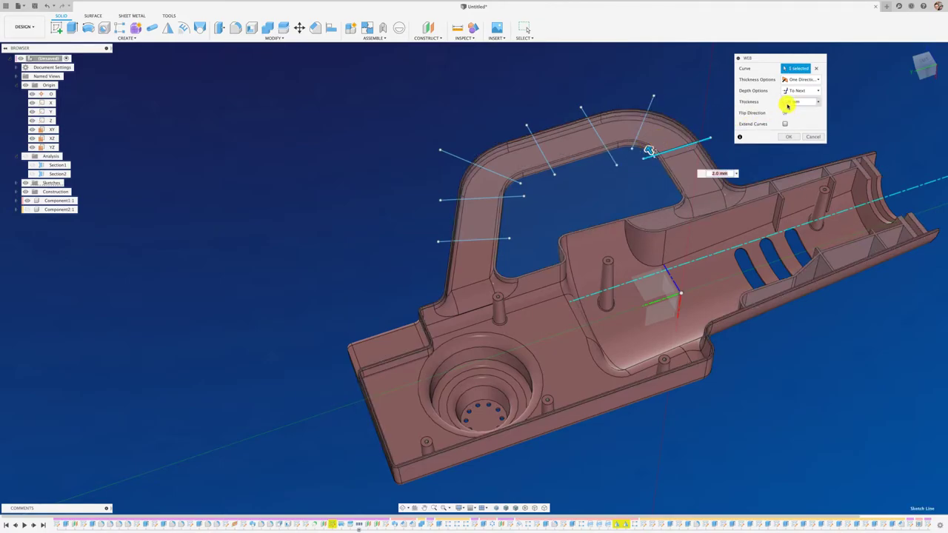
pyautogui.click(815, 137)
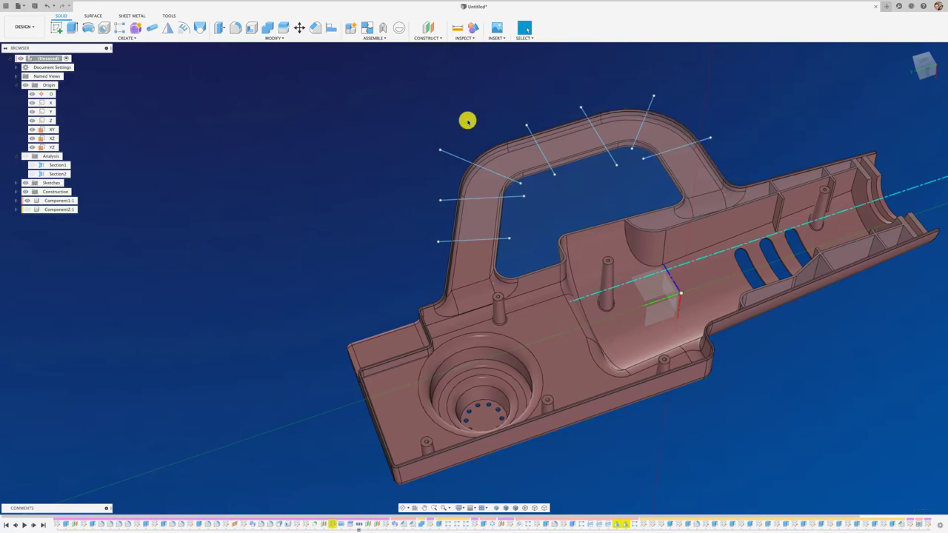
pyautogui.click(124, 37)
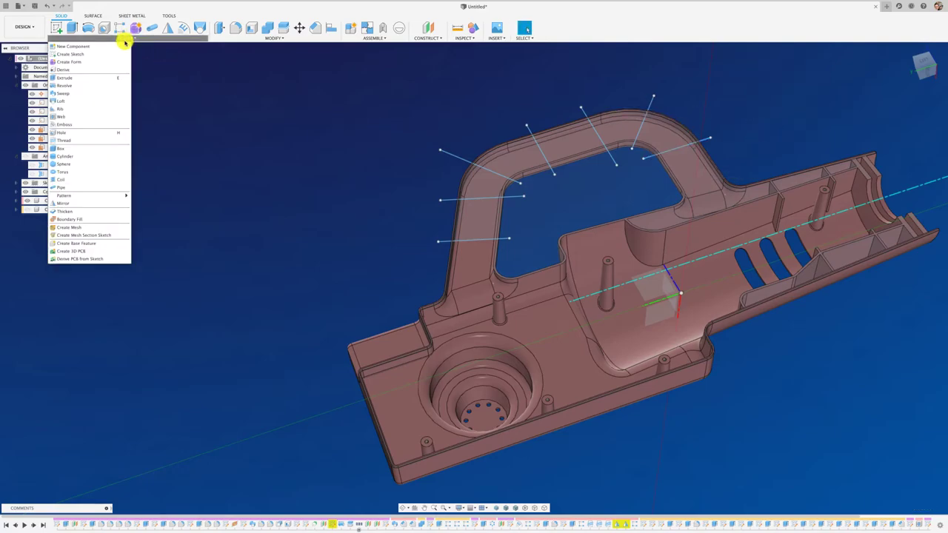
pyautogui.click(61, 116)
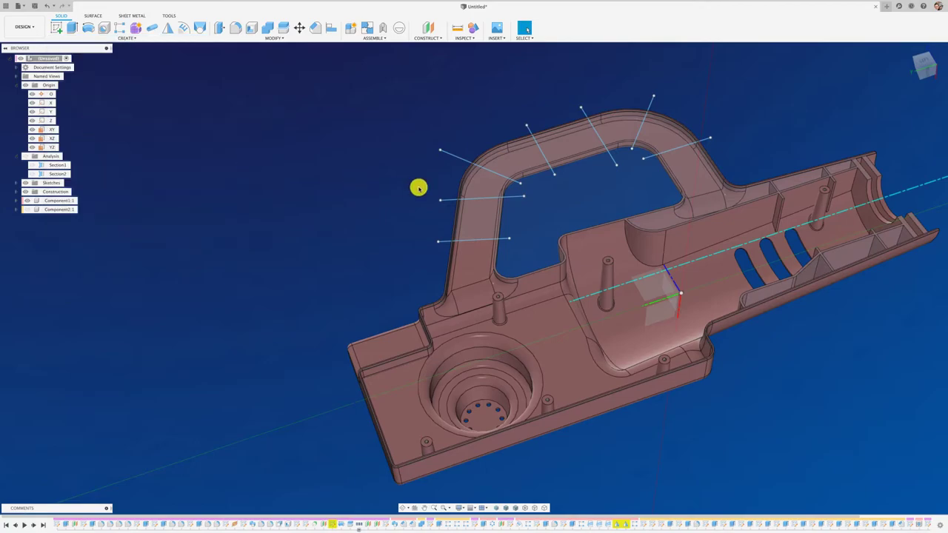
pyautogui.click(470, 240)
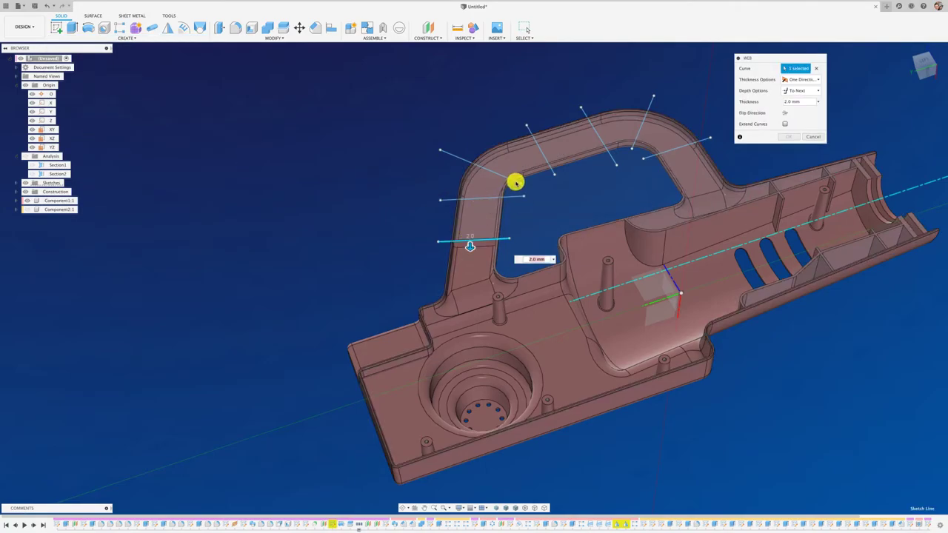
pyautogui.click(784, 123)
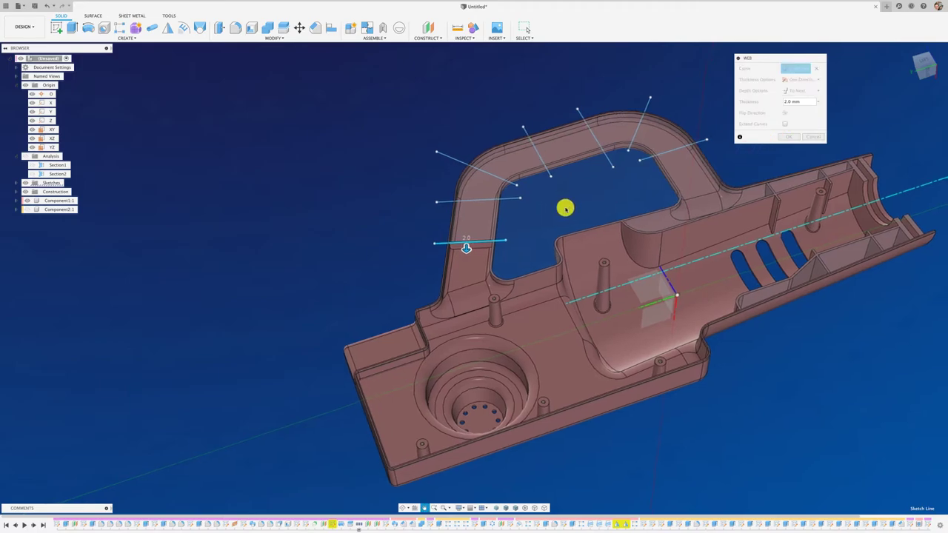
pyautogui.press('Return')
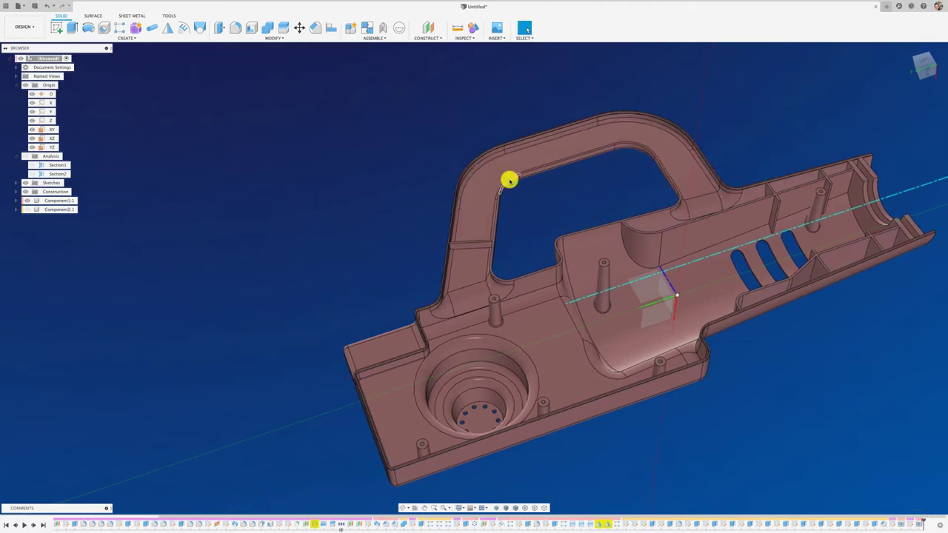
# Expand the Component2:1 and top-level Sketches folders and turn on Sketch17's visibility
pyautogui.click(16, 211)
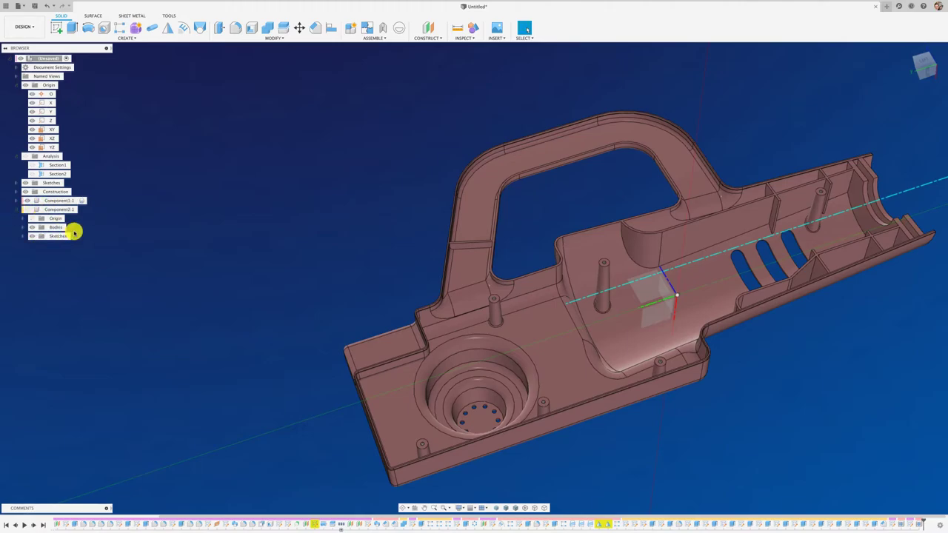
pyautogui.click(21, 236)
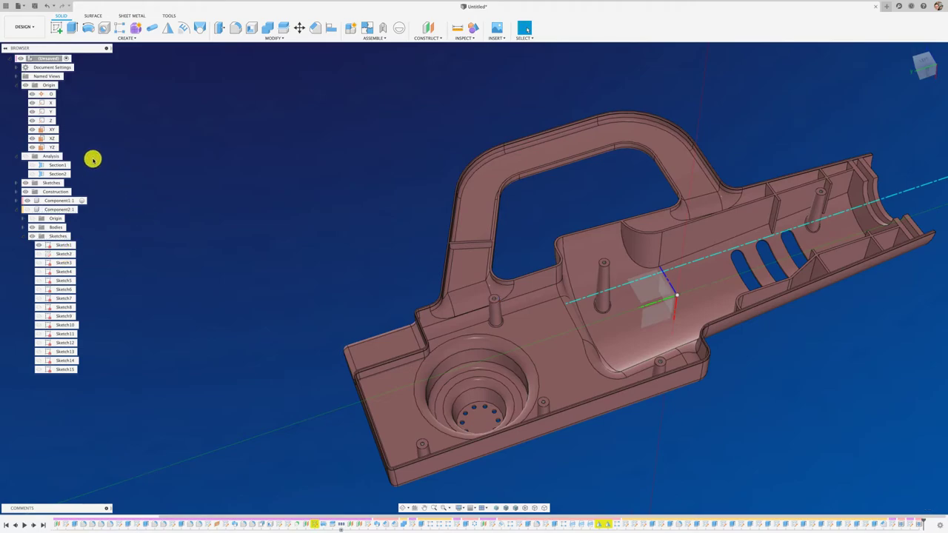
pyautogui.click(16, 183)
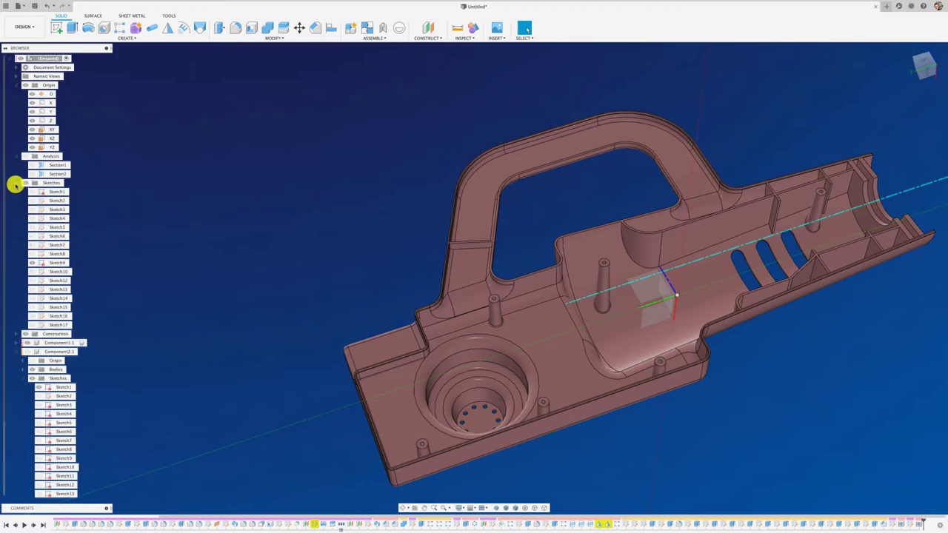
pyautogui.click(58, 325)
pyautogui.click(33, 325)
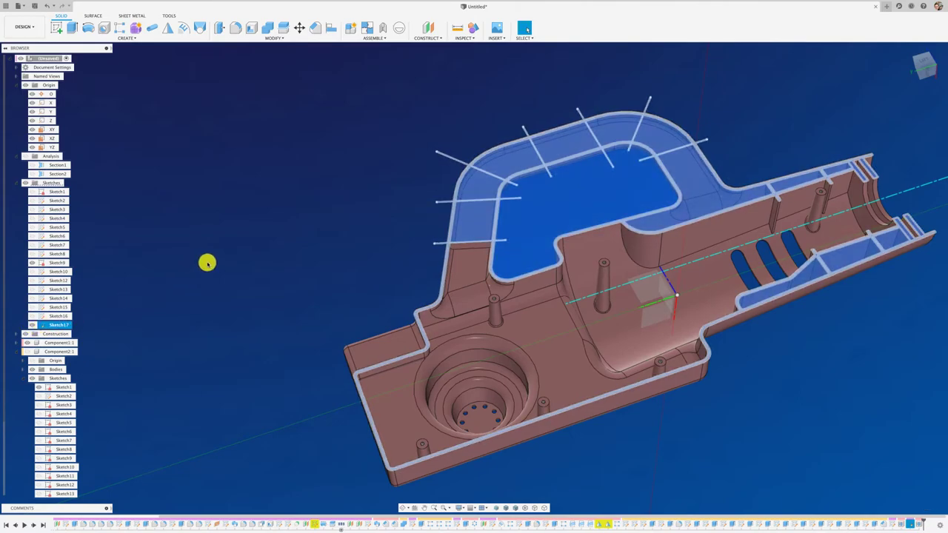
# Pin the Web tool to the toolbar after a cancelled Web attempt
pyautogui.click(208, 263)
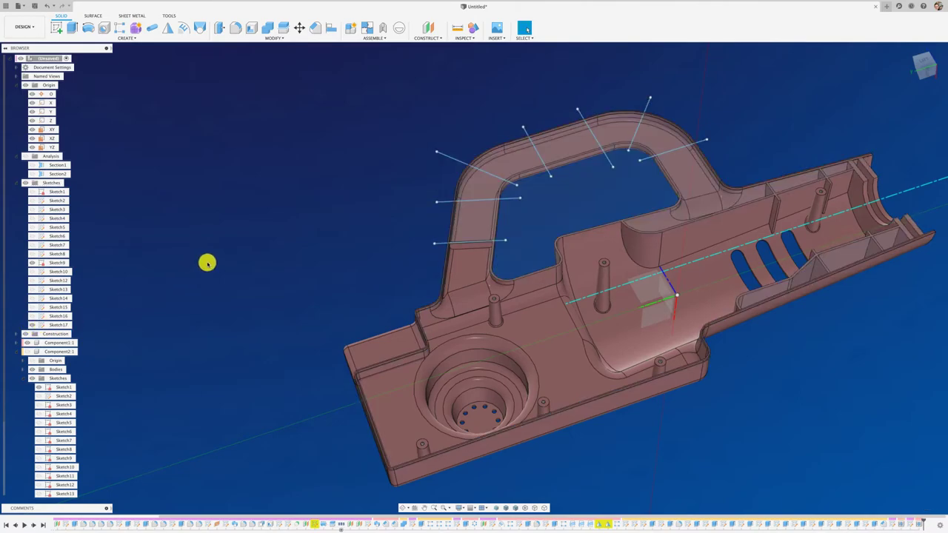
pyautogui.click(127, 37)
pyautogui.click(72, 120)
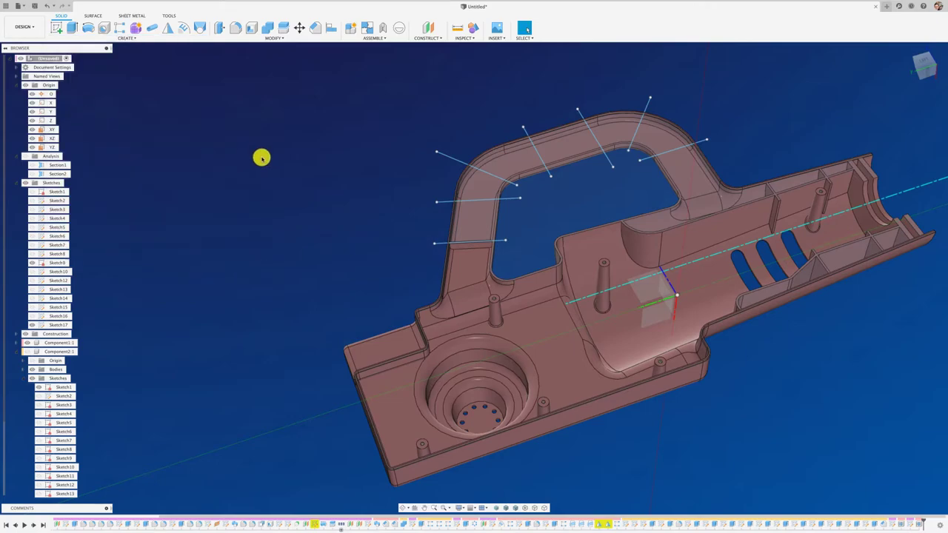
pyautogui.click(445, 199)
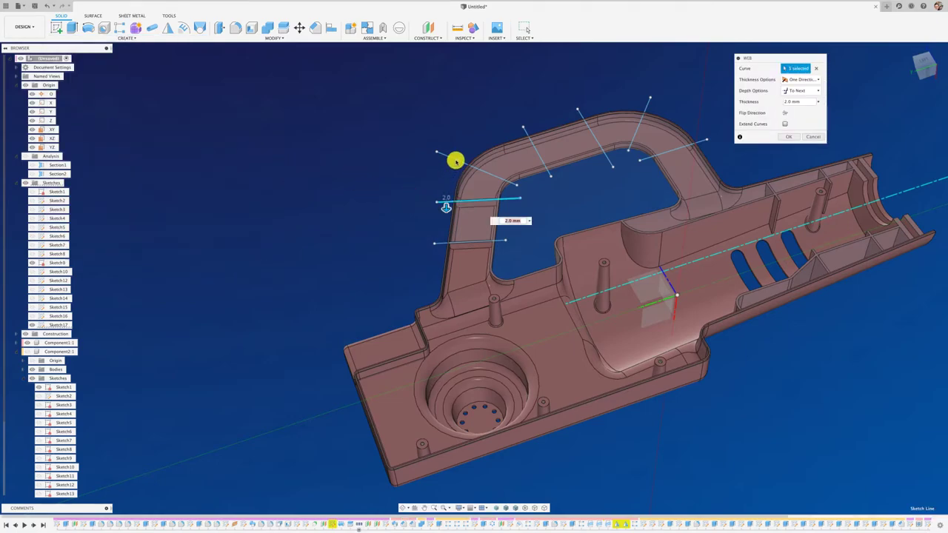
pyautogui.press('Escape')
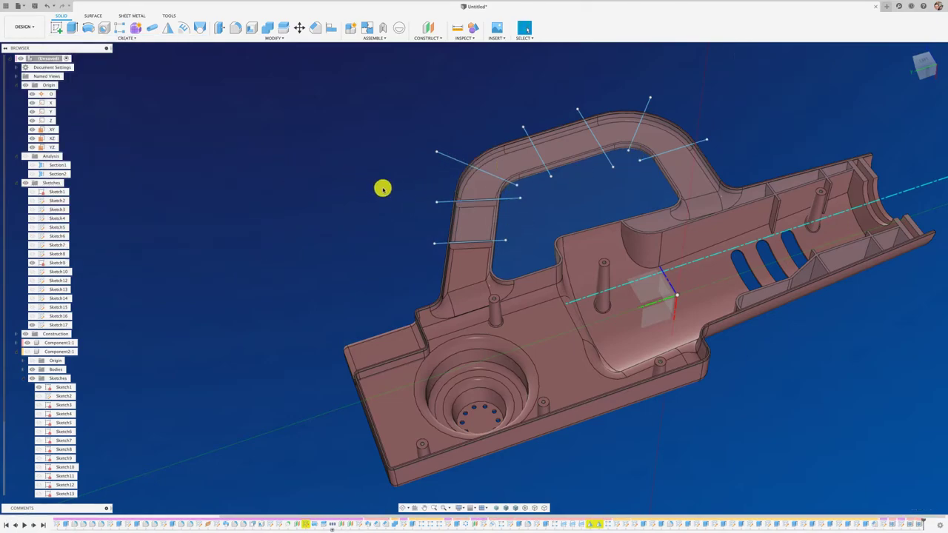
pyautogui.click(450, 158)
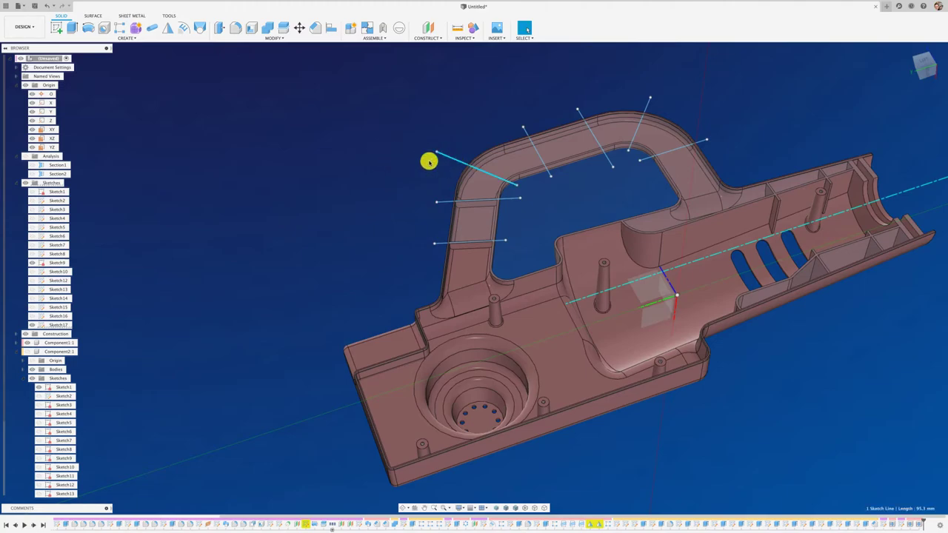
pyautogui.click(128, 37)
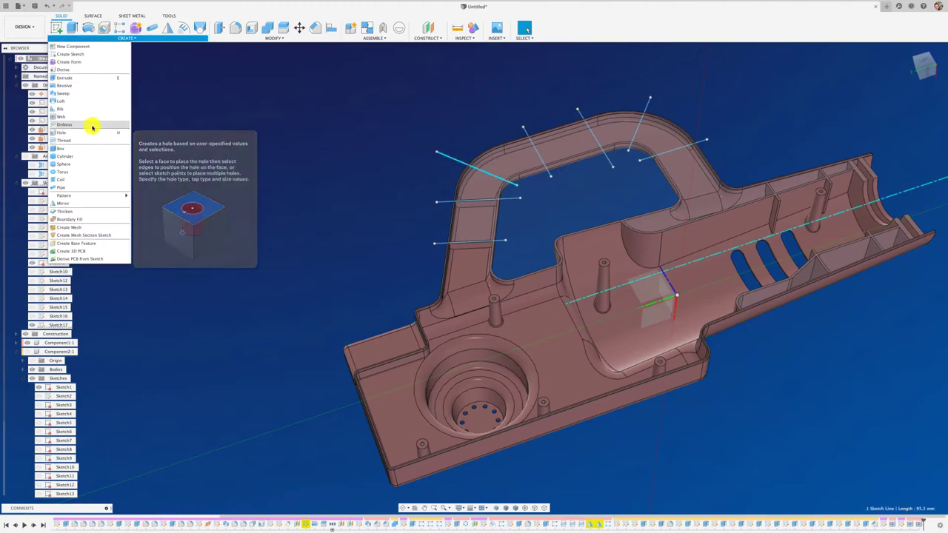
pyautogui.click(126, 117)
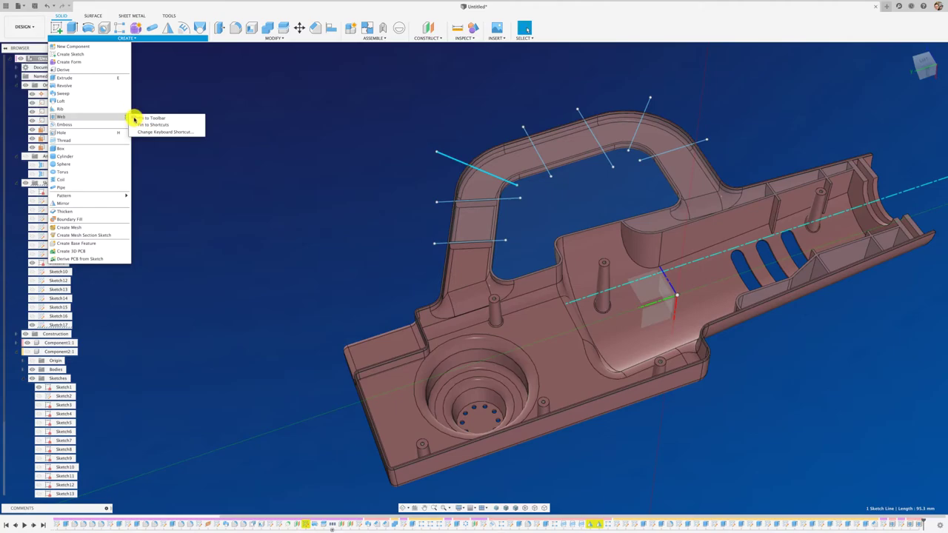
pyautogui.click(135, 118)
# Add a 2 mm Web rib on the upper-left handle line using the pinned Web tool
pyautogui.click(215, 28)
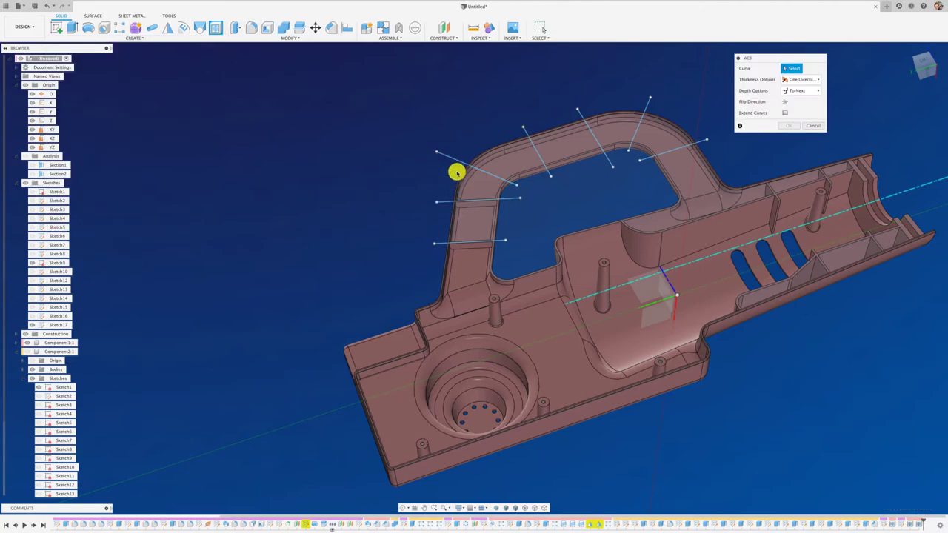
pyautogui.click(461, 161)
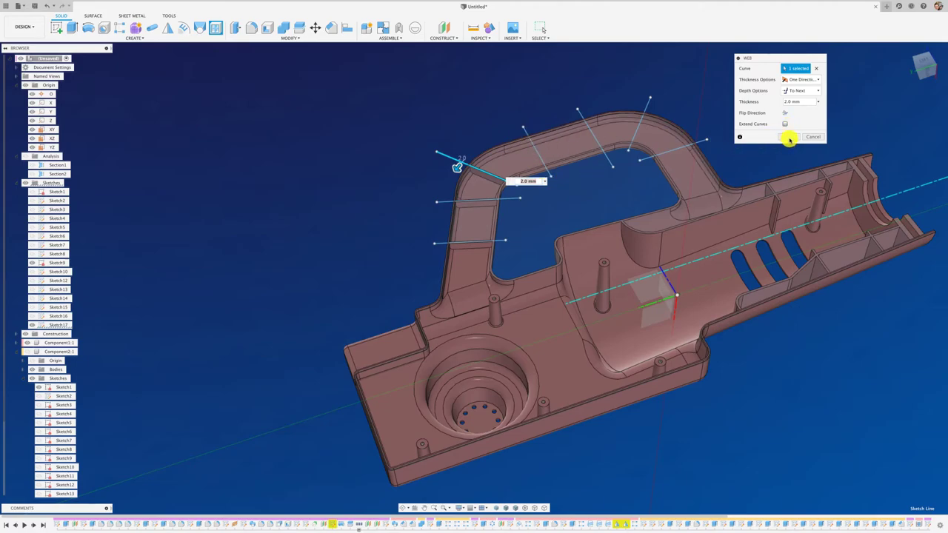
pyautogui.click(790, 137)
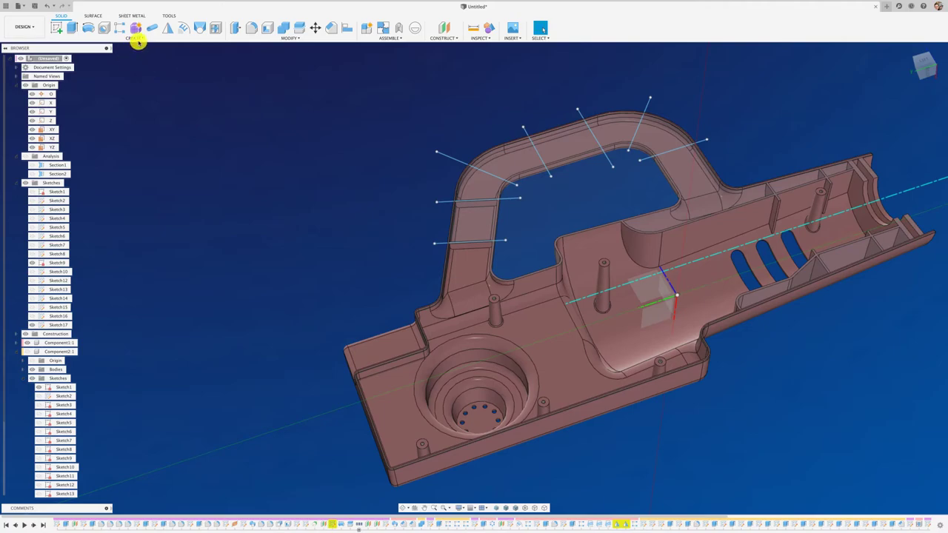
pyautogui.click(135, 38)
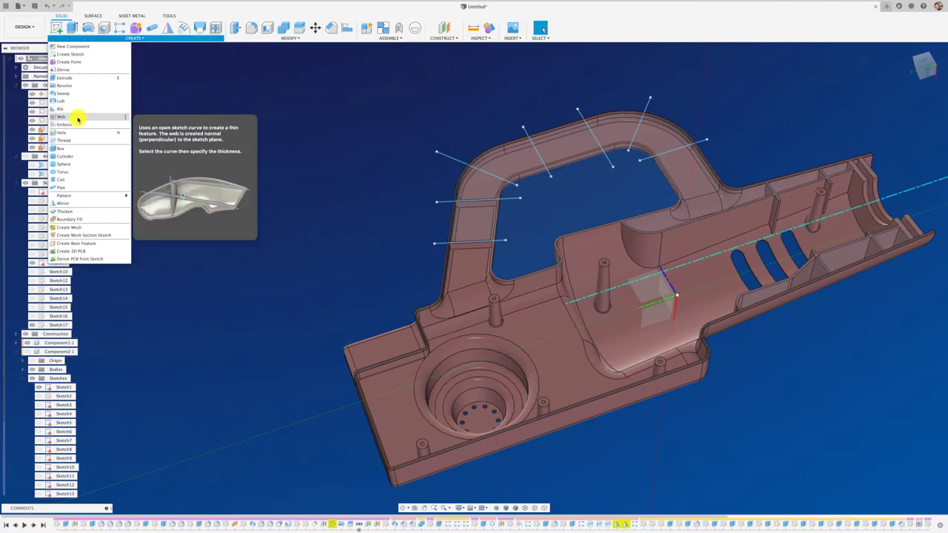
# Add 2 mm Web ribs on two lines across the top of the handle, the second on the upper-right line
pyautogui.click(75, 117)
pyautogui.click(526, 129)
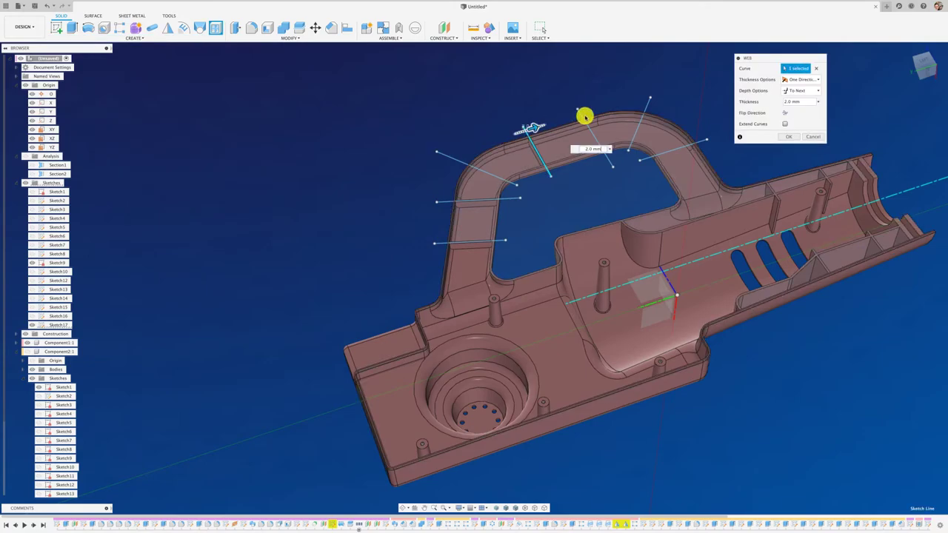
pyautogui.click(790, 136)
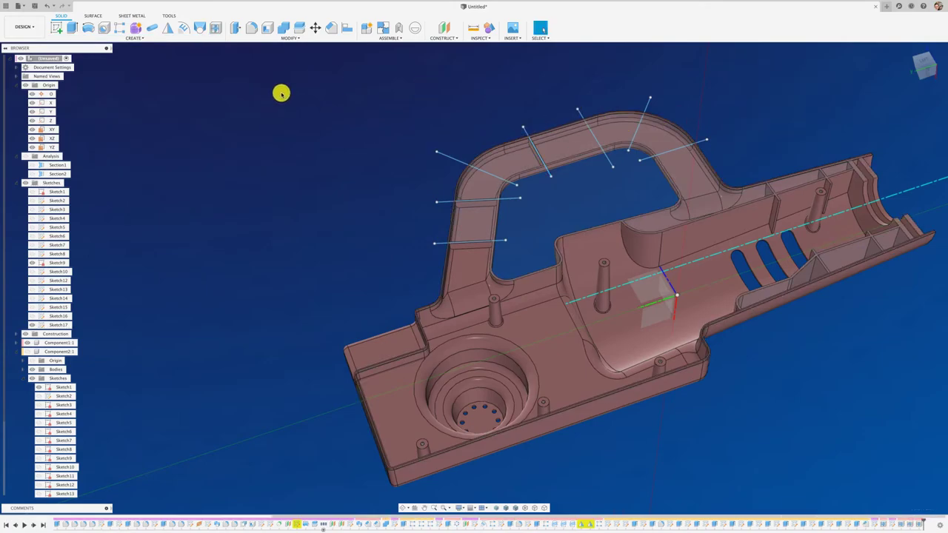
pyautogui.click(369, 96)
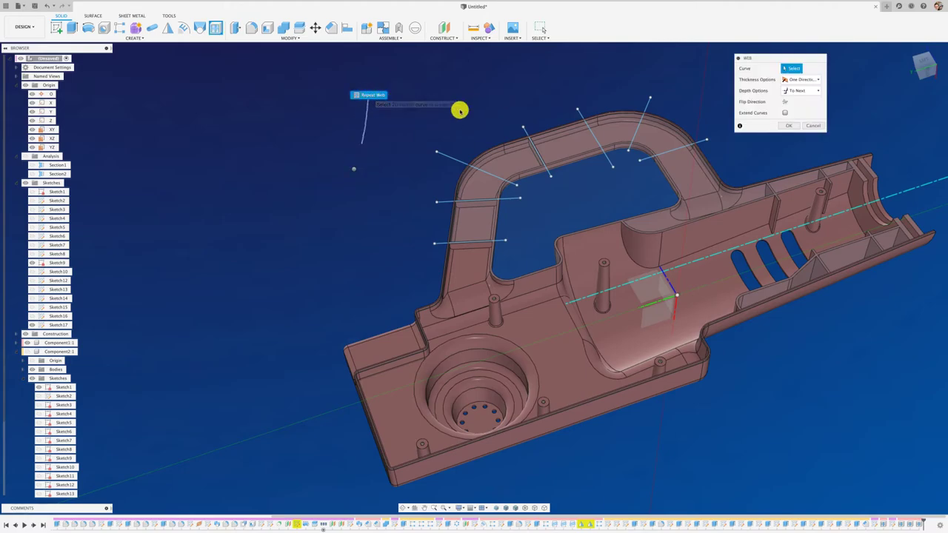
pyautogui.click(582, 116)
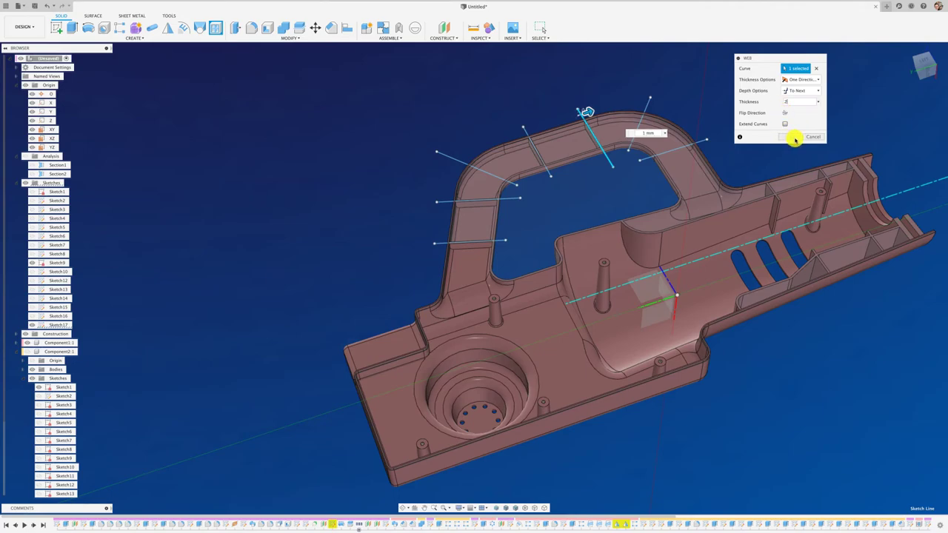
pyautogui.click(785, 124)
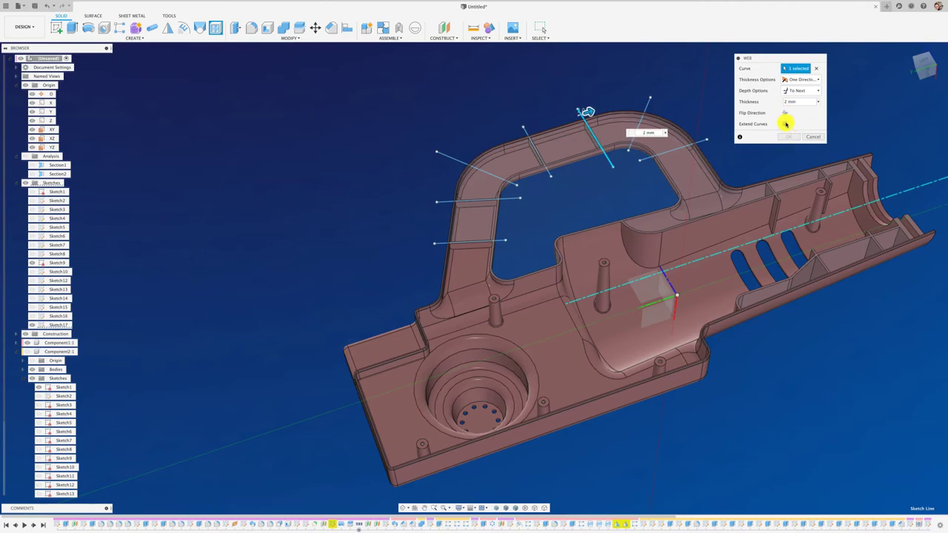
pyautogui.press('Escape')
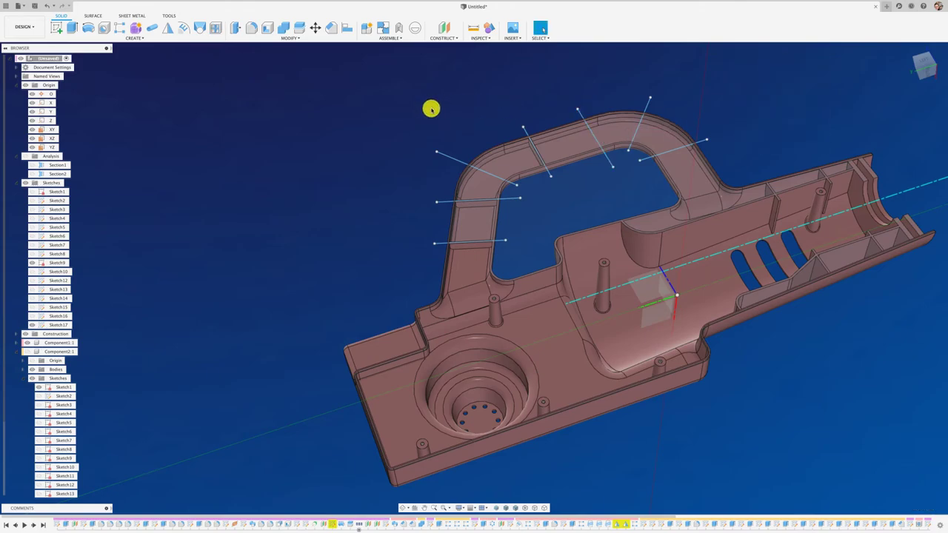
pyautogui.click(215, 30)
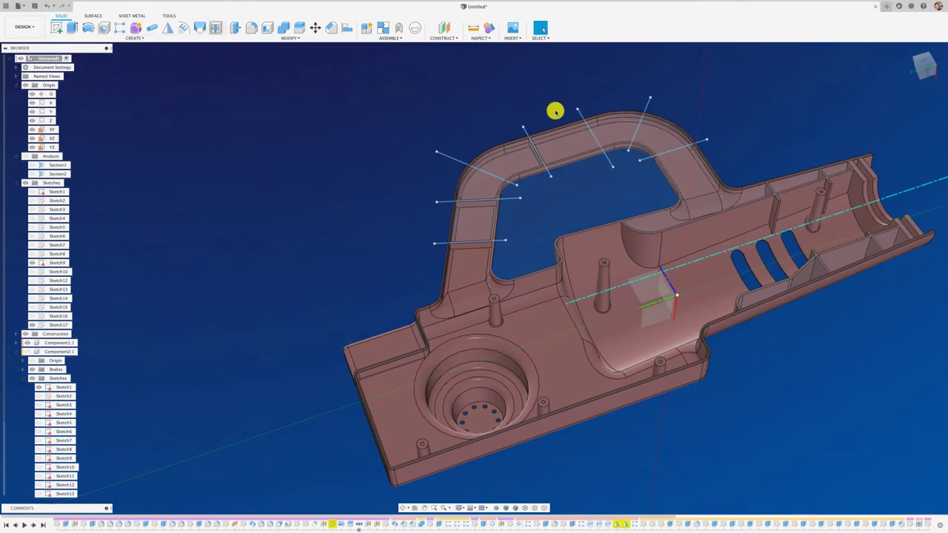
pyautogui.click(687, 145)
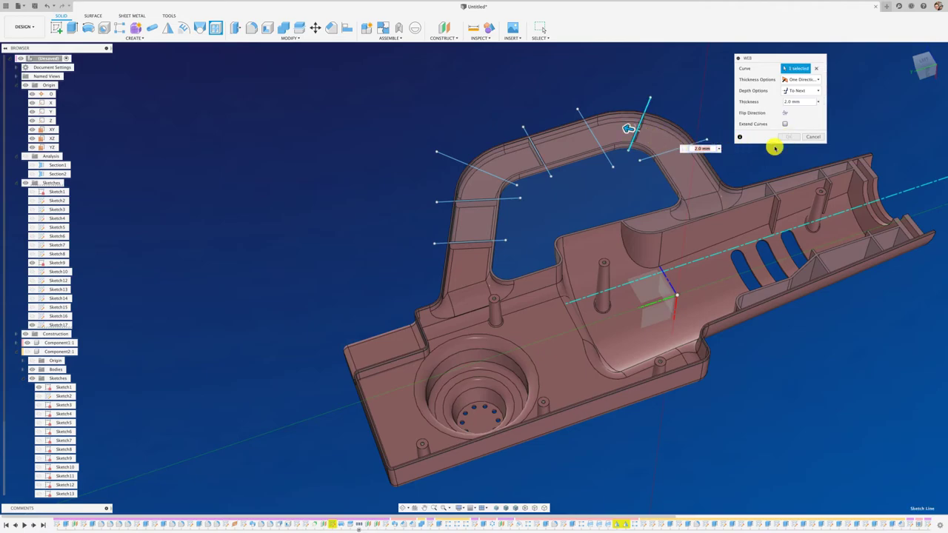
pyautogui.click(819, 137)
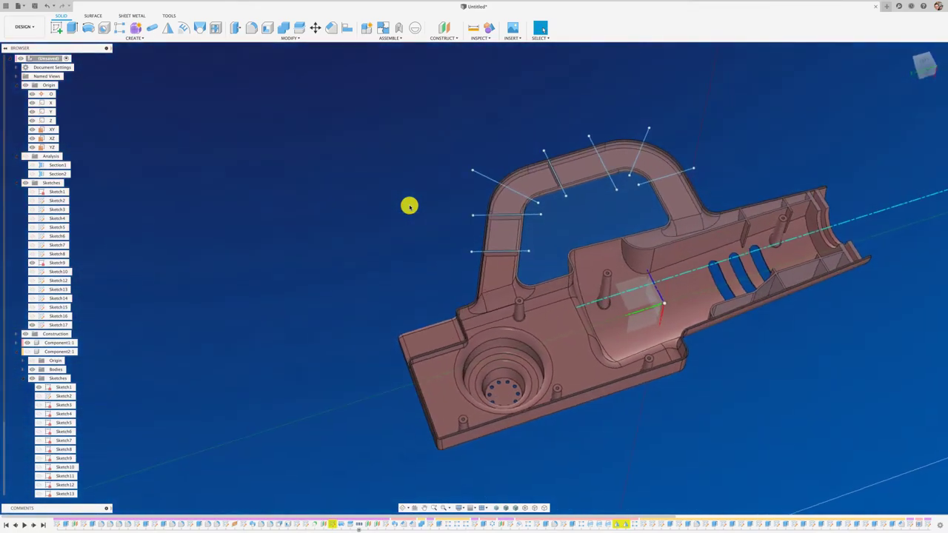
# Start a new sketch on the base floor face and view it straight down
pyautogui.moveTo(409, 206)
pyautogui.keyDown('shift'); pyautogui.mouseDown(button='middle')
pyautogui.moveTo(601, 162)
pyautogui.moveTo(563, 205)
pyautogui.moveTo(565, 286)
pyautogui.moveTo(322, 230)
pyautogui.mouseUp(button='middle'); pyautogui.keyUp('shift')
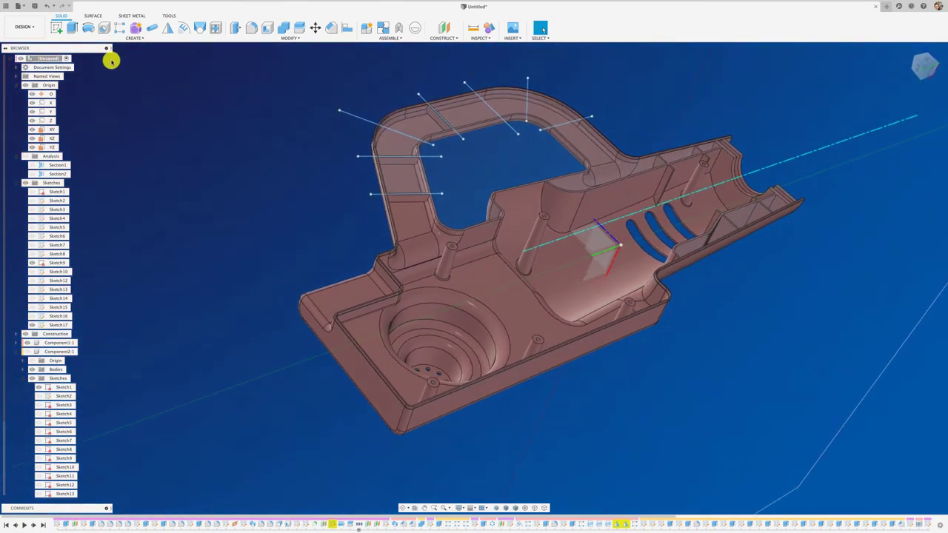
pyautogui.click(56, 27)
pyautogui.scroll(3, 481, 242)
pyautogui.scroll(2, 482, 244)
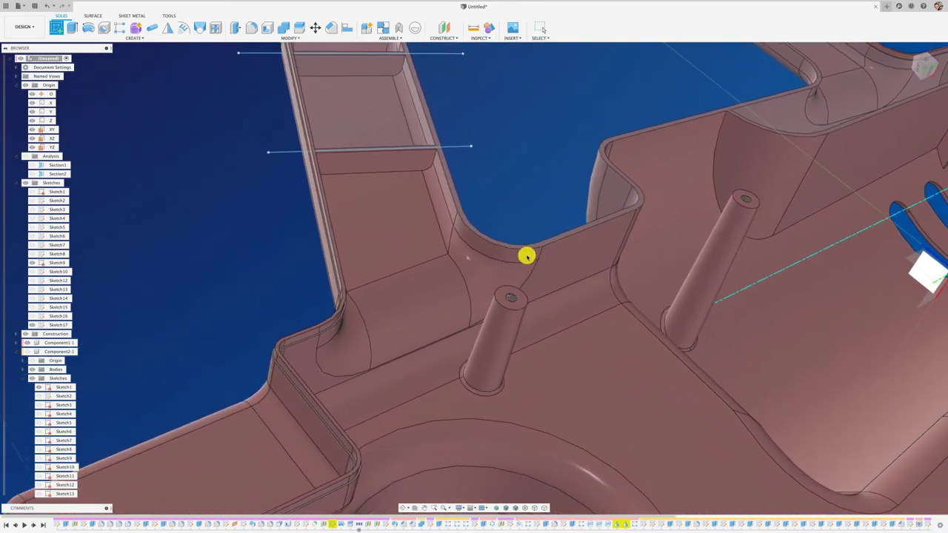
pyautogui.scroll(2, 524, 257)
pyautogui.scroll(2, 579, 247)
pyautogui.scroll(-2, 597, 262)
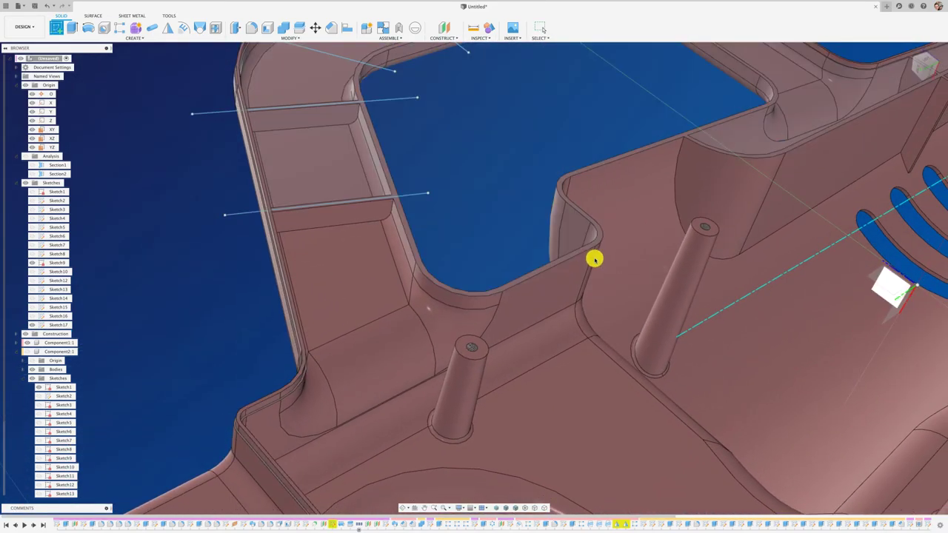
pyautogui.scroll(2, 582, 255)
pyautogui.click(575, 252)
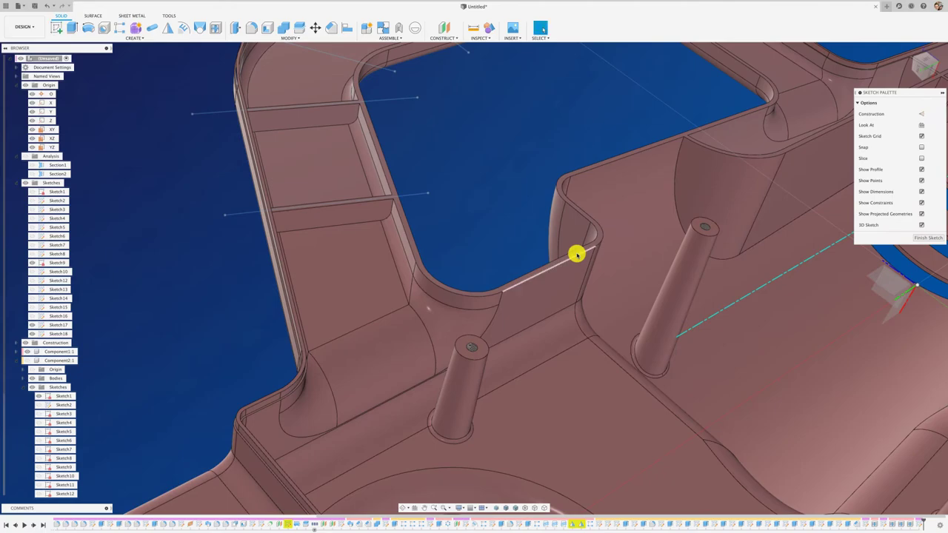
pyautogui.click(917, 68)
pyautogui.click(926, 65)
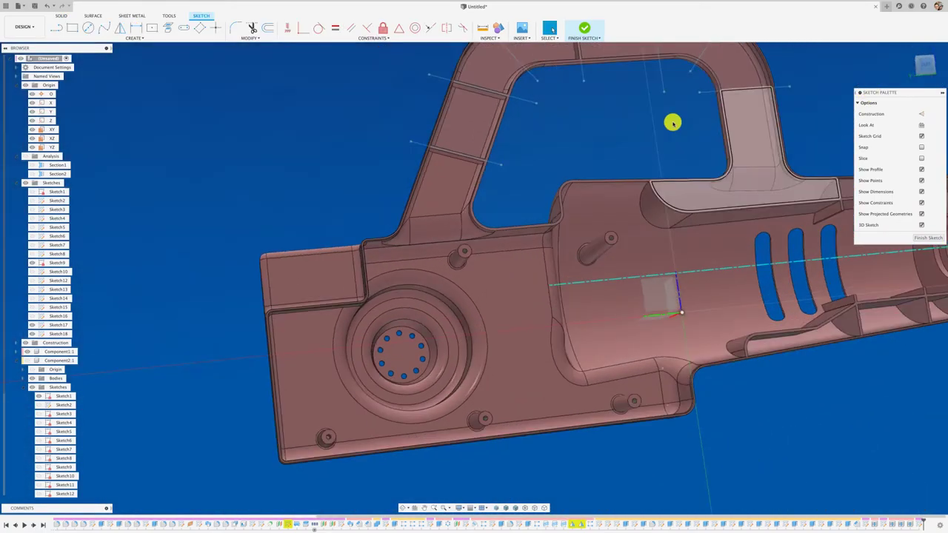
# Draw a vertical line and a bent line across the base floor past its bottom edge
pyautogui.click(57, 28)
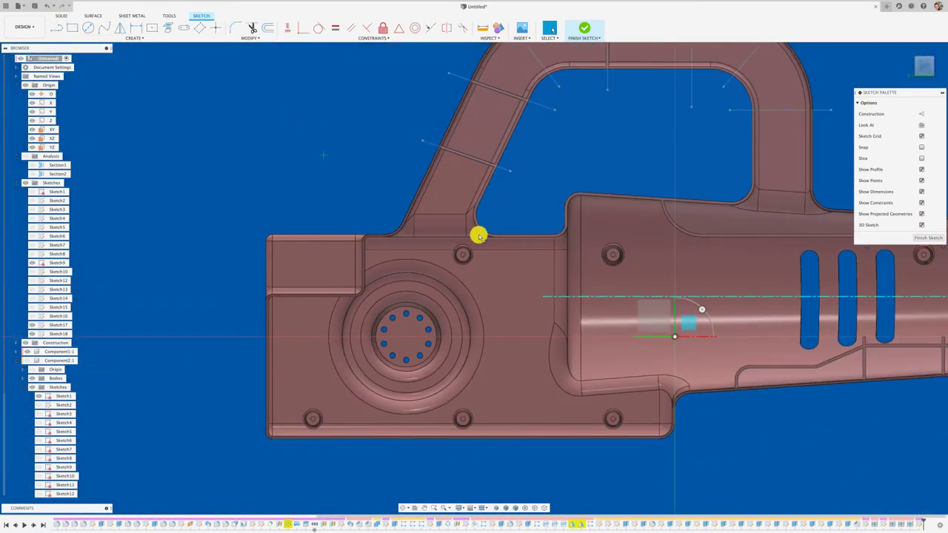
pyautogui.click(509, 218)
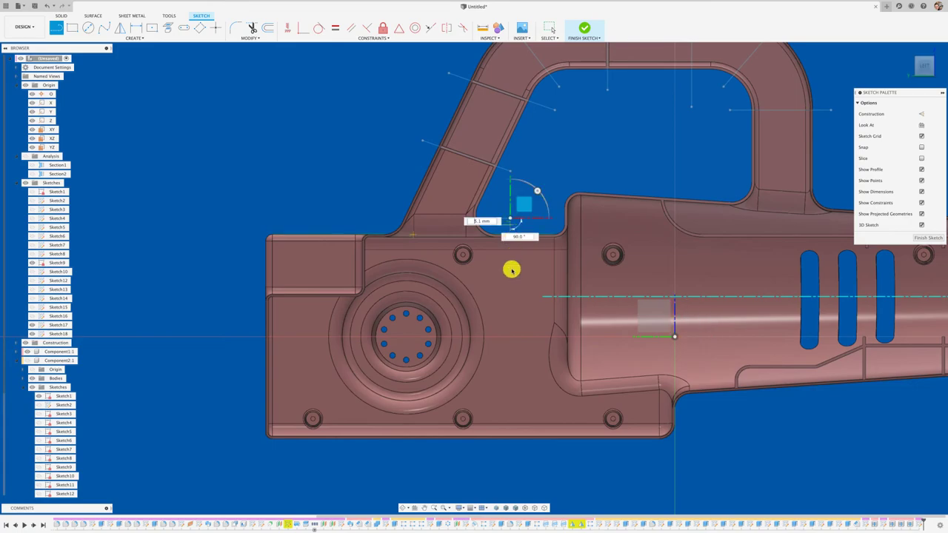
pyautogui.click(509, 463)
pyautogui.press('Escape')
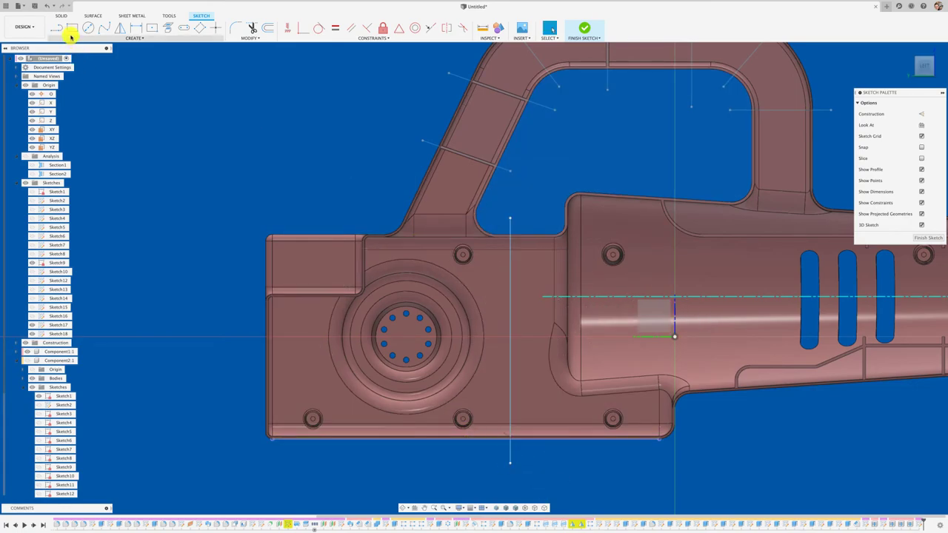
pyautogui.click(56, 27)
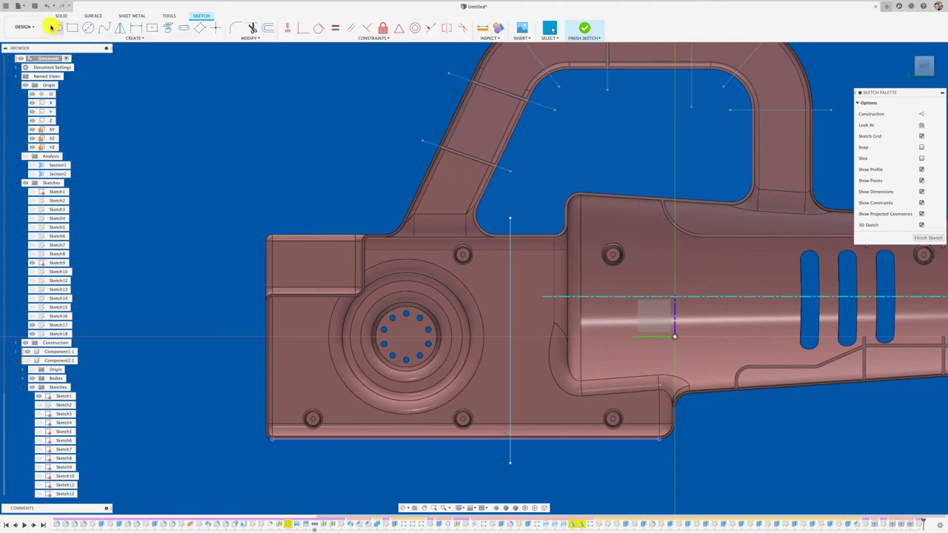
pyautogui.click(542, 220)
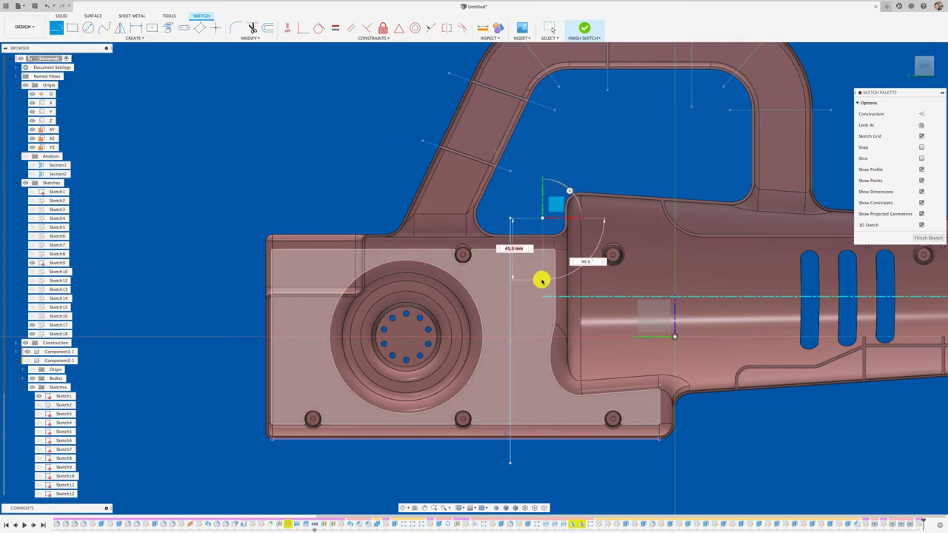
pyautogui.click(542, 275)
pyautogui.click(490, 347)
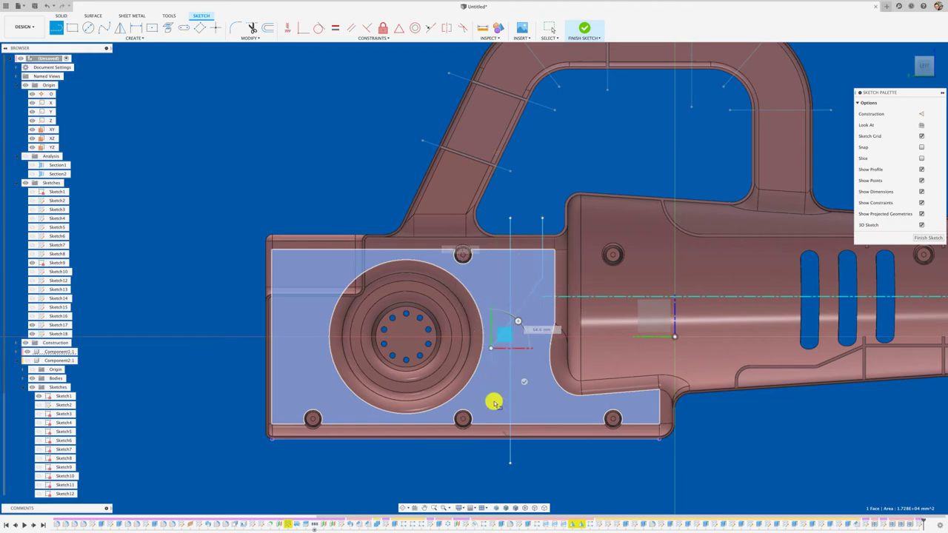
pyautogui.click(489, 451)
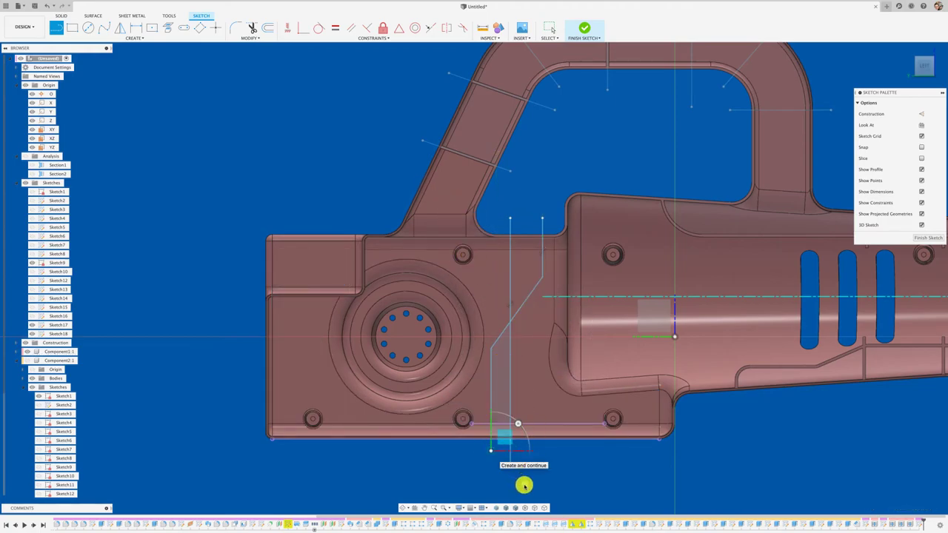
pyautogui.press('Escape')
pyautogui.moveTo(524, 485)
pyautogui.keyDown('shift'); pyautogui.mouseDown(button='middle')
pyautogui.moveTo(283, 205)
pyautogui.moveTo(83, 37)
pyautogui.mouseUp(button='middle'); pyautogui.keyUp('shift')
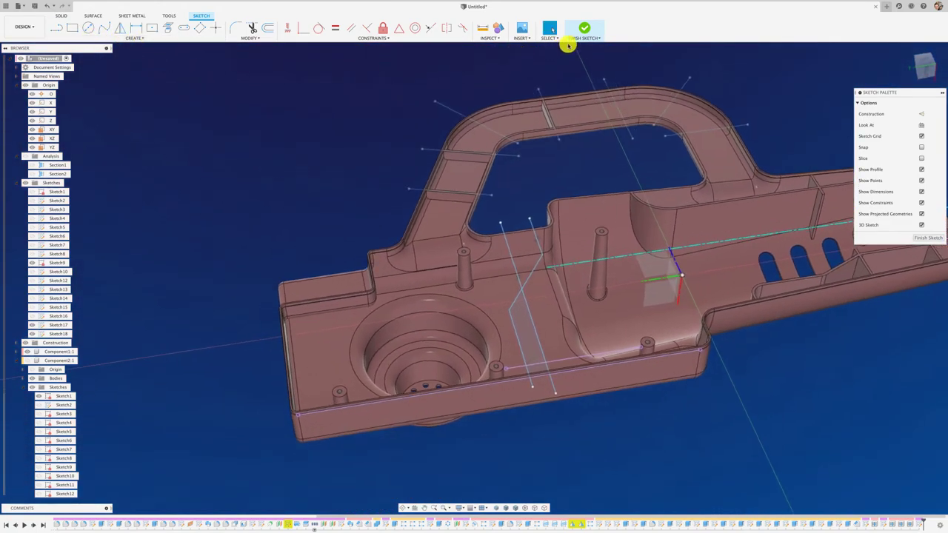
# Finish the floor sketch and build a 2.0 mm Web rib from its straight line across the base floor
pyautogui.click(583, 29)
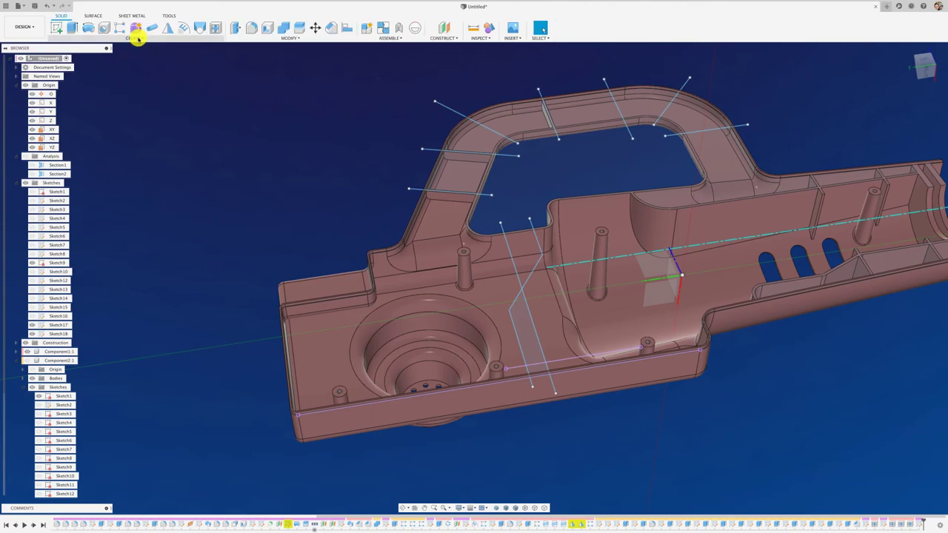
pyautogui.click(138, 37)
pyautogui.click(74, 117)
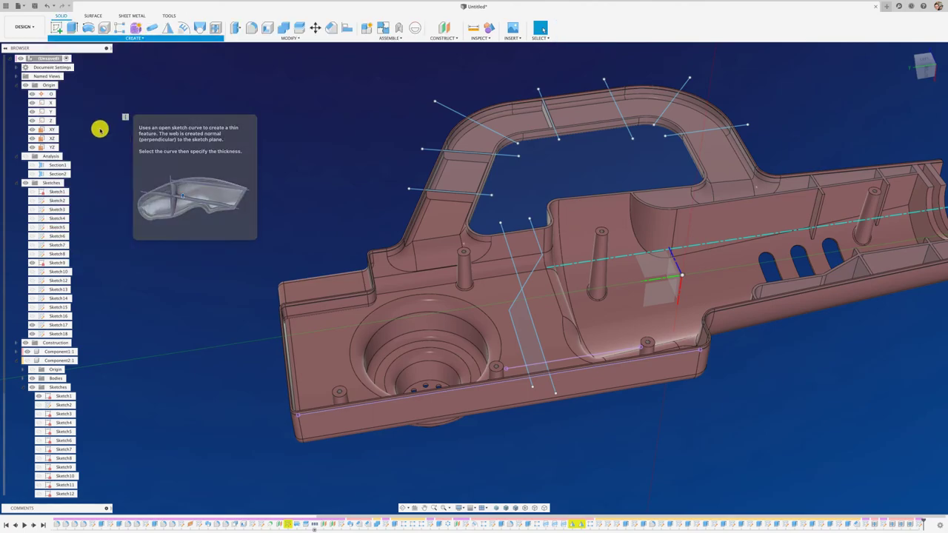
pyautogui.click(537, 254)
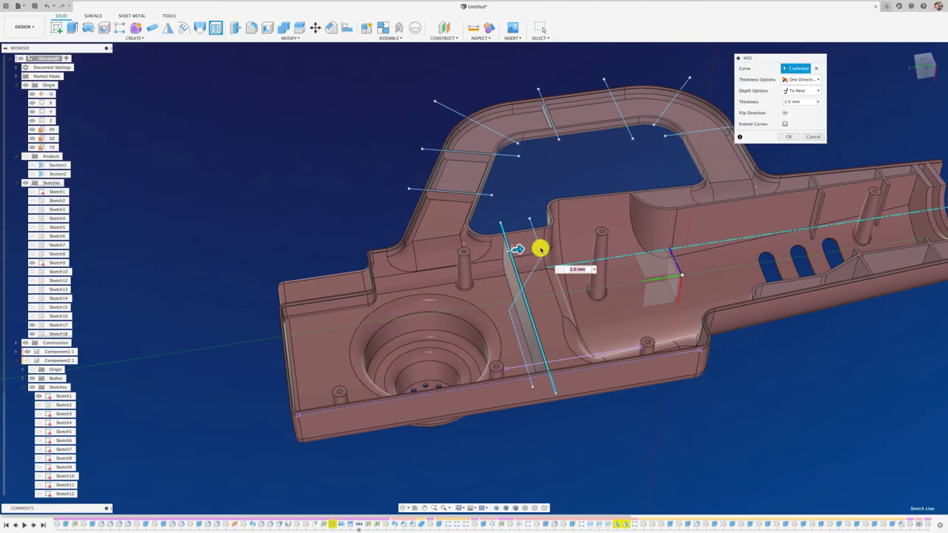
pyautogui.click(790, 137)
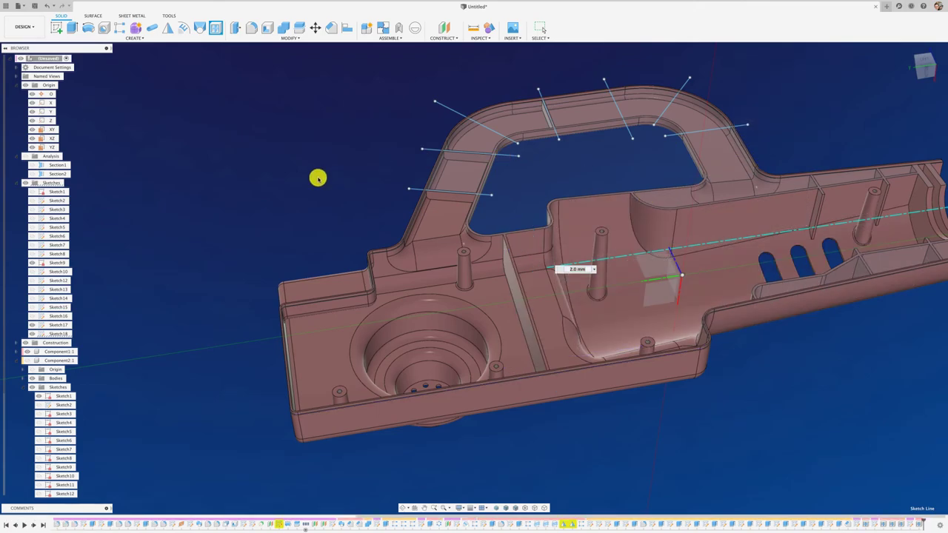
pyautogui.keyDown('shift'); pyautogui.moveTo(276, 147); pyautogui.dragTo(277, 147, button='middle'); pyautogui.keyUp('shift')
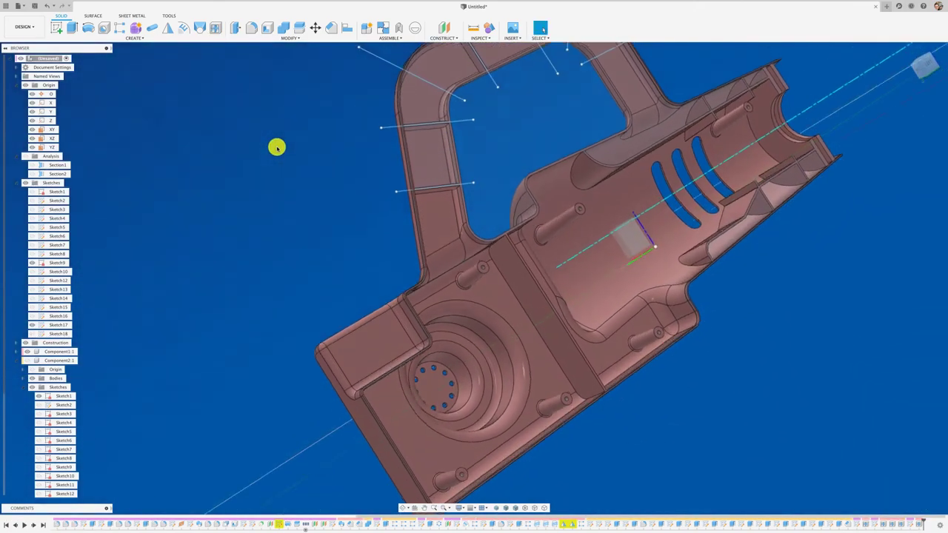